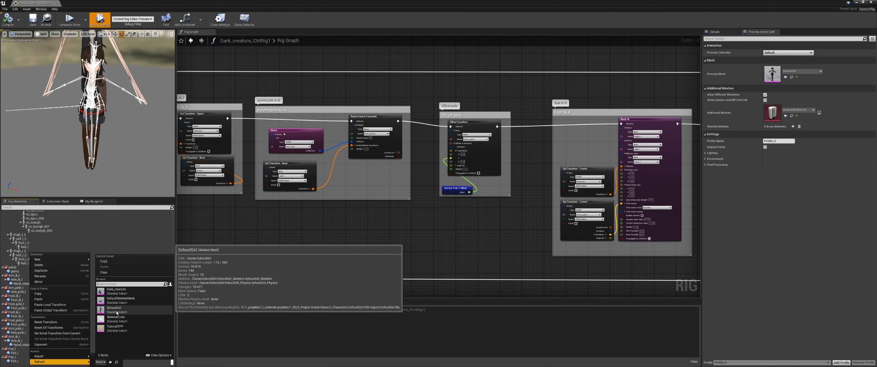
# - Refresh the rig hierarchy from the SchoolGirl skeletal mesh and compile the control rig
pyautogui.click(108, 310)
pyautogui.keyDown('alt'); pyautogui.moveTo(115, 146); pyautogui.dragTo(127, 146, button='right'); pyautogui.keyUp('alt')
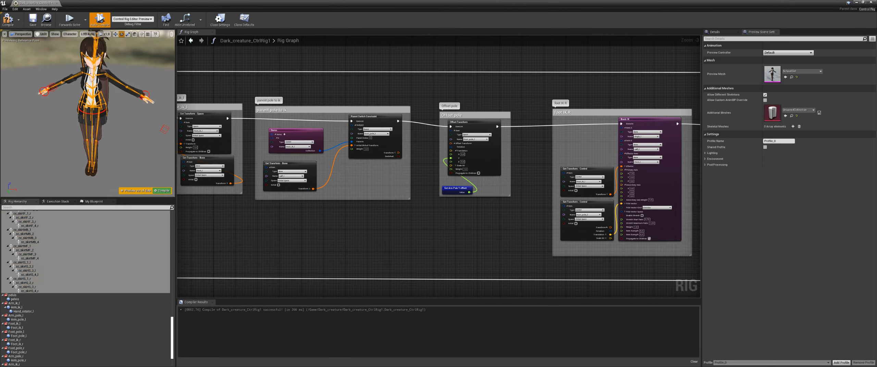
pyautogui.click(162, 190)
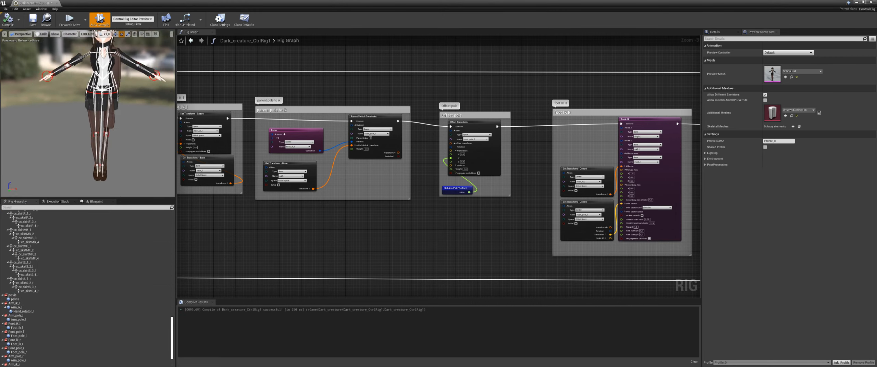
# - Move the left arm IK control freehand toward the body to test the arm on the SchoolGirl mesh
pyautogui.keyDown('alt'); pyautogui.moveTo(103, 113); pyautogui.dragTo(74, 119); pyautogui.keyUp('alt')
pyautogui.keyDown('alt'); pyautogui.moveTo(124, 124); pyautogui.dragTo(133, 124, button='right'); pyautogui.keyUp('alt')
pyautogui.moveTo(84, 144)
pyautogui.keyDown('alt'); pyautogui.mouseDown()
pyautogui.moveTo(96, 134)
pyautogui.moveTo(97, 148)
pyautogui.mouseUp(); pyautogui.keyUp('alt')
pyautogui.keyDown('alt'); pyautogui.moveTo(120, 126); pyautogui.dragTo(104, 139); pyautogui.keyUp('alt')
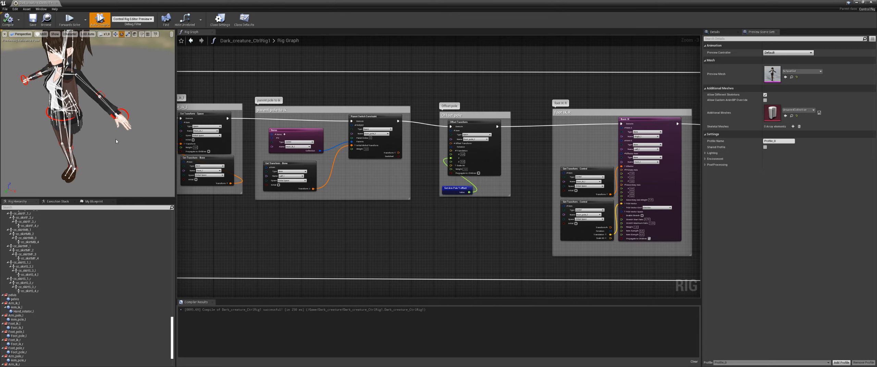
pyautogui.keyDown('alt'); pyautogui.moveTo(116, 142); pyautogui.dragTo(111, 142); pyautogui.keyUp('alt')
pyautogui.scroll(3, 107, 129)
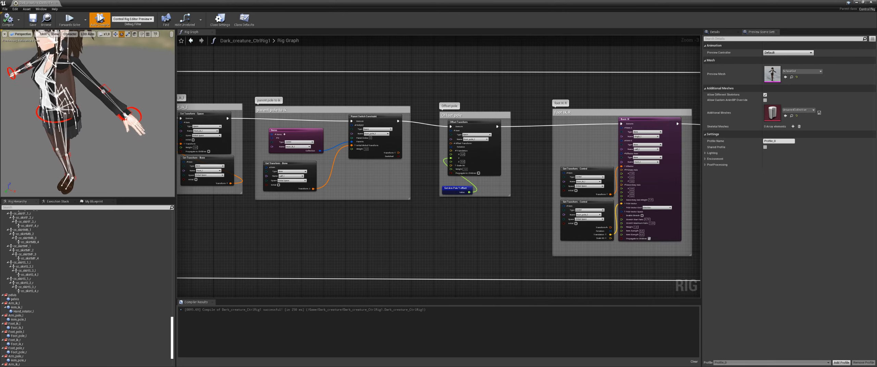
pyautogui.click(124, 120)
pyautogui.press('w')
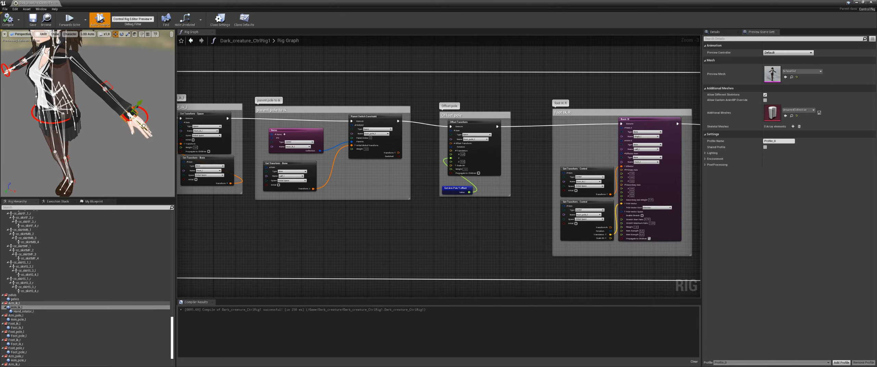
pyautogui.moveTo(144, 125); pyautogui.dragTo(100, 107)
# - Scale the left fist control freehand to test the finger movement of the left hand
pyautogui.click(102, 101)
pyautogui.press('e')
pyautogui.press('r')
pyautogui.scroll(5, 100, 107)
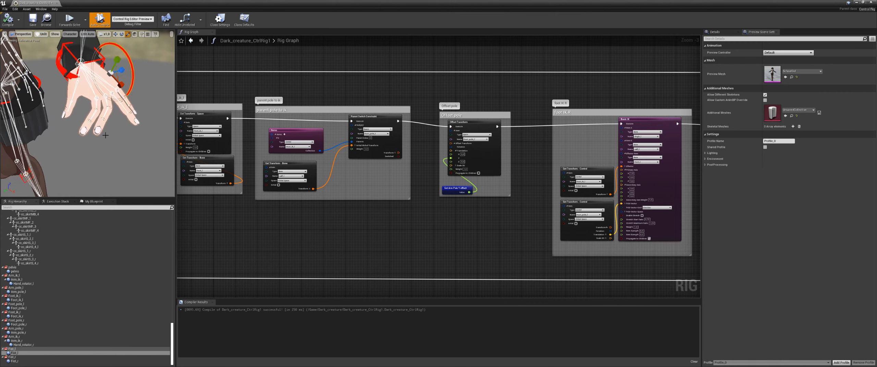
pyautogui.scroll(-3, 110, 137)
pyautogui.moveTo(115, 98); pyautogui.dragTo(115, 102)
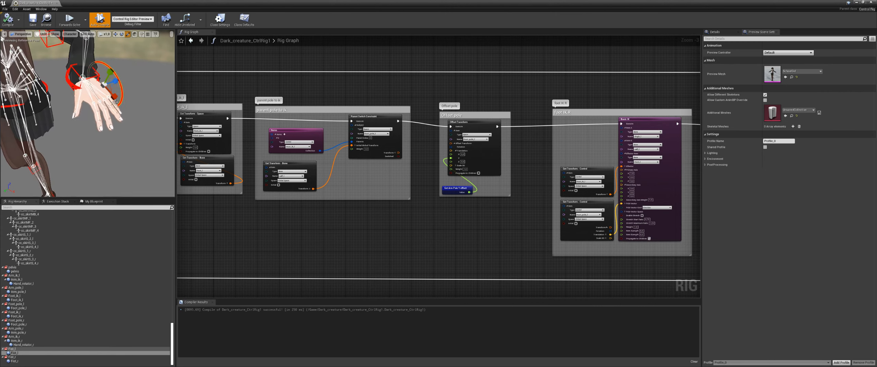
# - Rotate the left hand rotator control freehand to test the wrist, and recompile the rig
pyautogui.click(73, 82)
pyautogui.press('w')
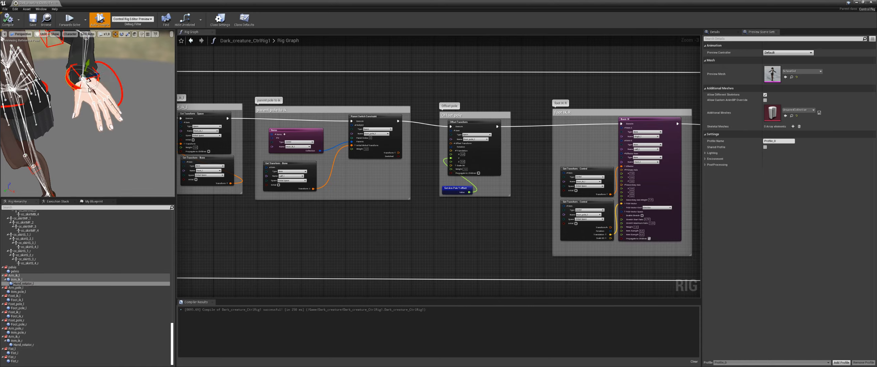
pyautogui.press('space')
pyautogui.moveTo(89, 85); pyautogui.dragTo(69, 90)
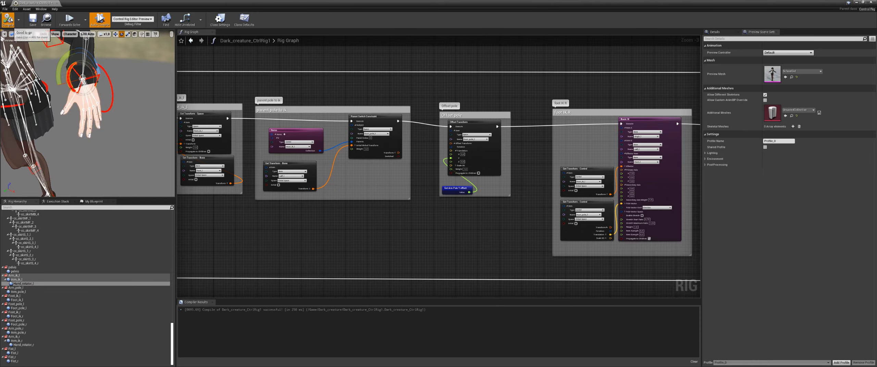
pyautogui.click(10, 20)
pyautogui.scroll(-5, 87, 81)
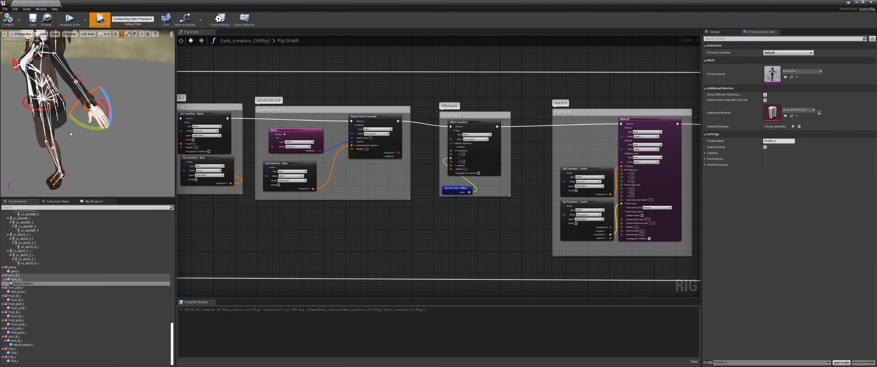
pyautogui.moveTo(77, 148); pyautogui.dragTo(76, 147, button='middle')
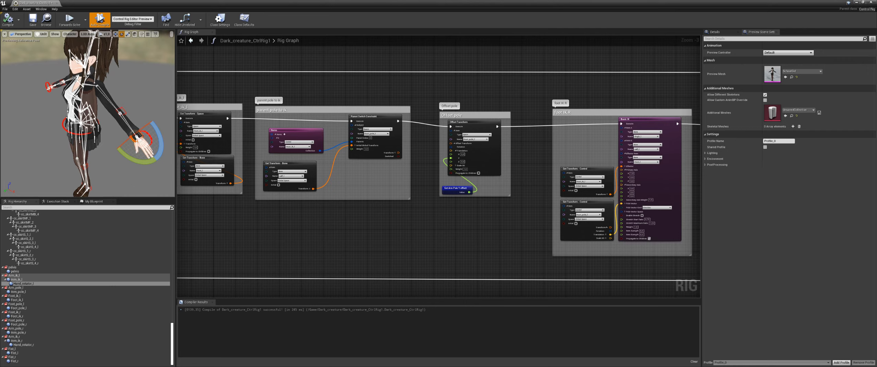
# - Set the preview mesh to Dark_creature and refresh the rig hierarchy from the Dark_creature skeletal mesh
pyautogui.click(811, 71)
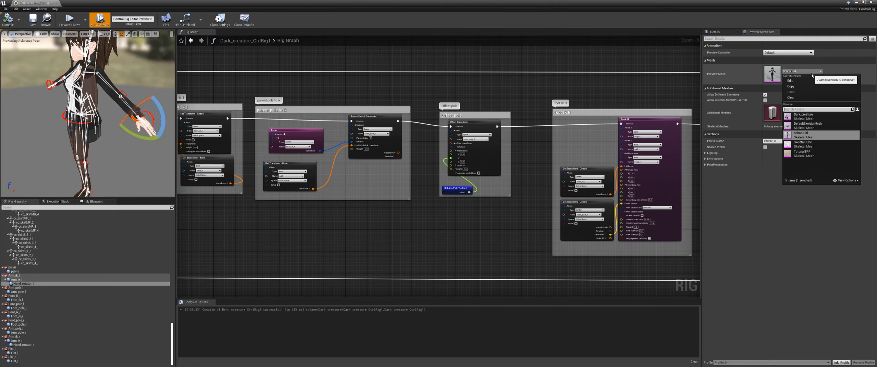
pyautogui.click(803, 116)
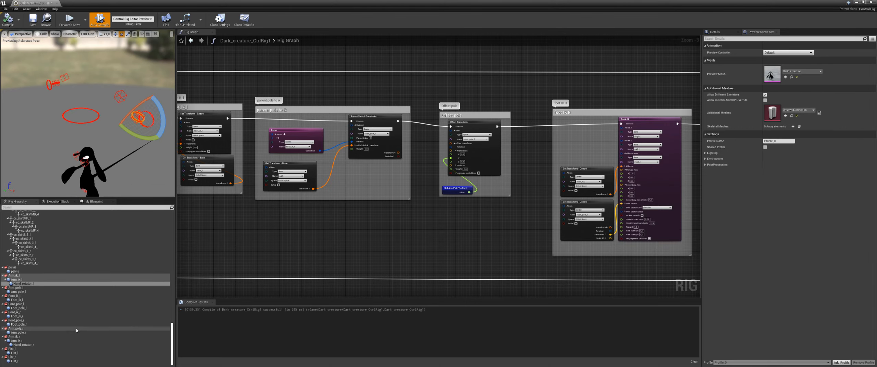
pyautogui.rightClick(36, 365)
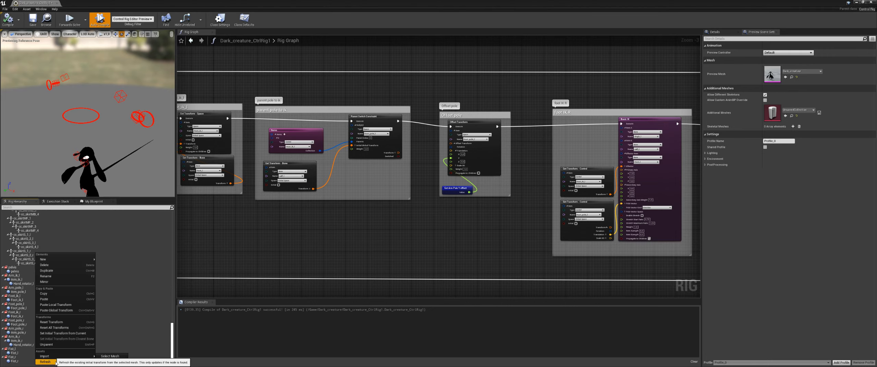
pyautogui.moveTo(62, 362)
pyautogui.click(124, 291)
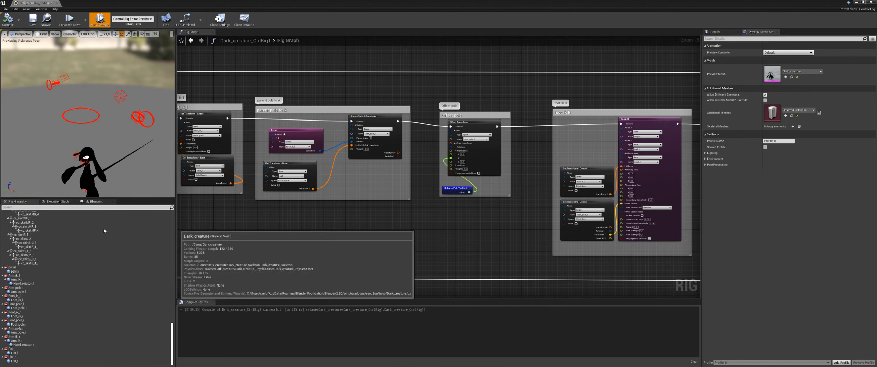
pyautogui.moveTo(113, 179)
pyautogui.mouseDown(button='right')
pyautogui.moveTo(130, 173)
pyautogui.moveTo(114, 179)
pyautogui.mouseUp(button='right')
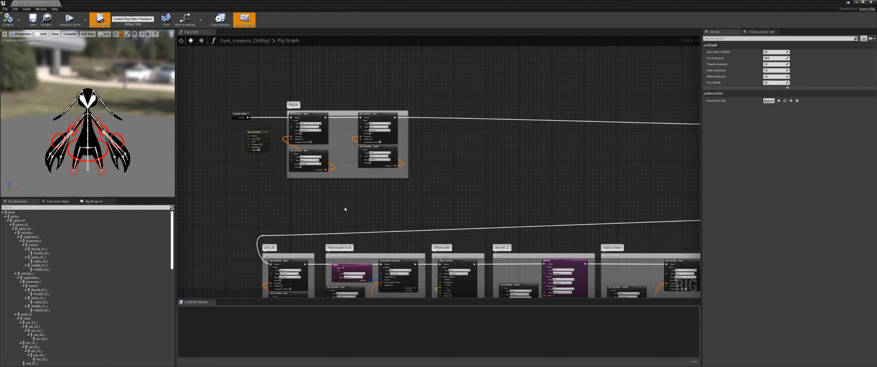
# - Dock the Dark_creature skeletal mesh editor beside the rig editor and collapse both clavicle branches in its skeleton tree
pyautogui.click(352, 208)
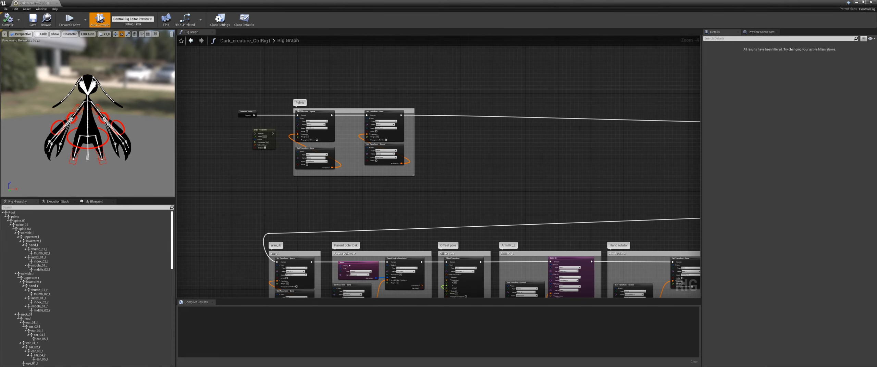
pyautogui.scroll(2, 122, 144)
pyautogui.doubleClick(250, 2)
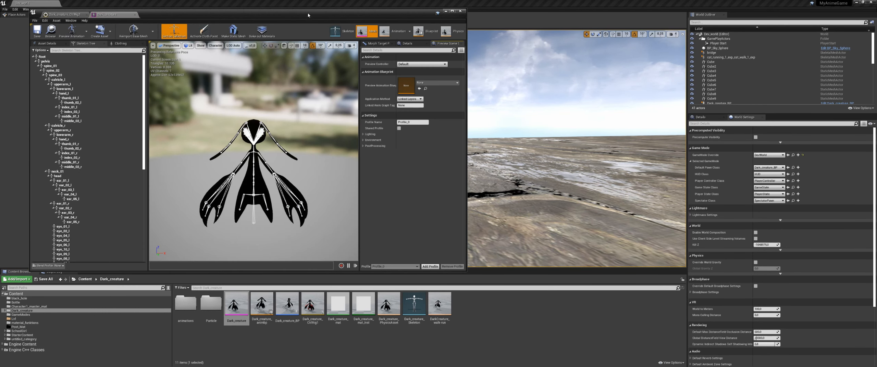
pyautogui.moveTo(308, 14); pyautogui.dragTo(327, 1)
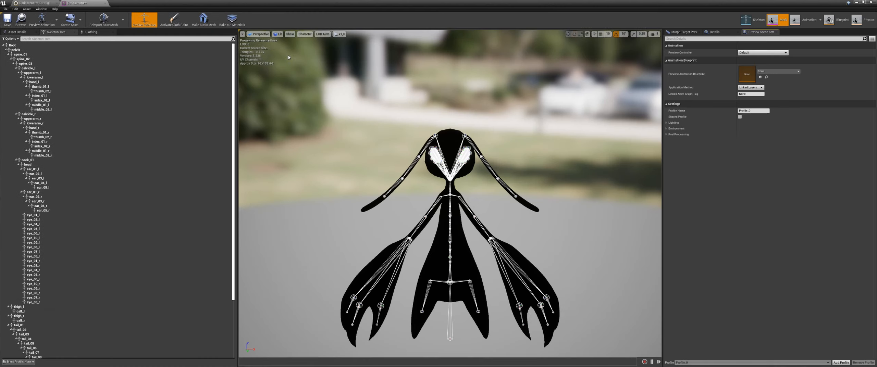
pyautogui.click(16, 68)
pyautogui.click(16, 73)
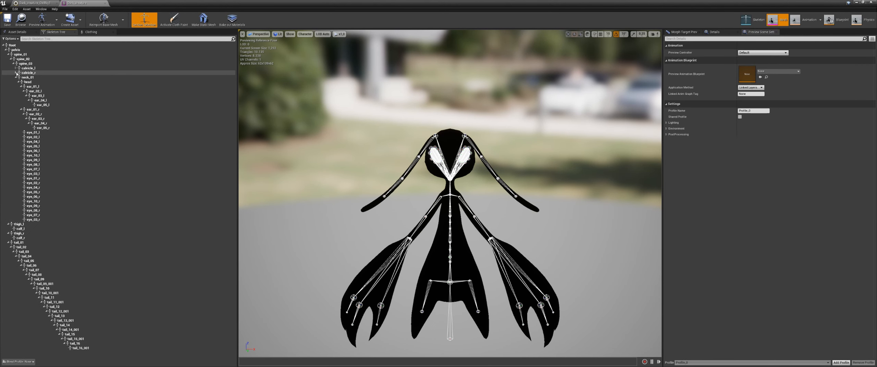
# - Highlight the root, pelvis, spine_01 to spine_03, neck_01 and head bones in the skeleton, and return to the Dark_creature control rig
pyautogui.click(14, 45)
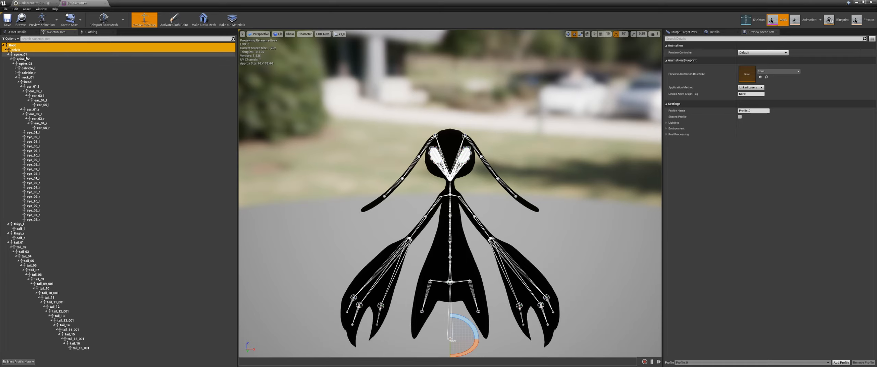
pyautogui.keyDown('ctrl'); pyautogui.click(21, 56); pyautogui.keyUp('ctrl')
pyautogui.keyDown('ctrl'); pyautogui.click(24, 60); pyautogui.keyUp('ctrl')
pyautogui.keyDown('ctrl'); pyautogui.click(28, 65); pyautogui.keyUp('ctrl')
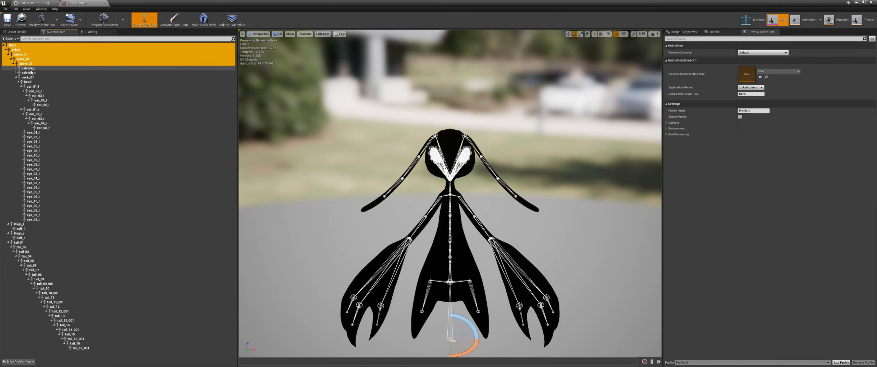
pyautogui.keyDown('ctrl'); pyautogui.click(27, 78); pyautogui.keyUp('ctrl')
pyautogui.keyDown('ctrl'); pyautogui.click(27, 82); pyautogui.keyUp('ctrl')
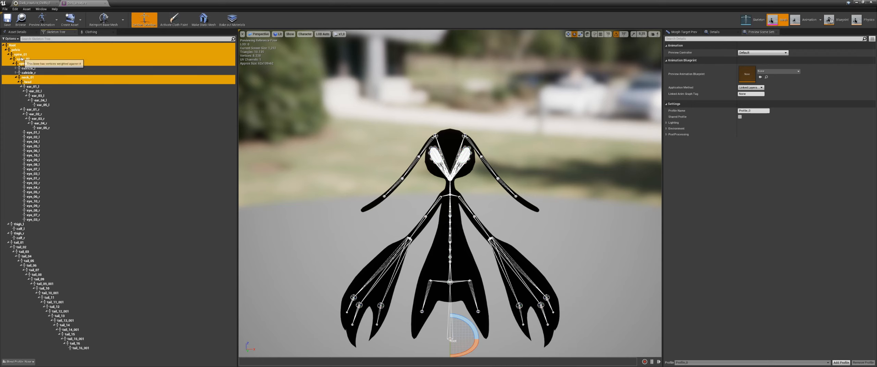
pyautogui.moveTo(31, 2); pyautogui.dragTo(84, 3)
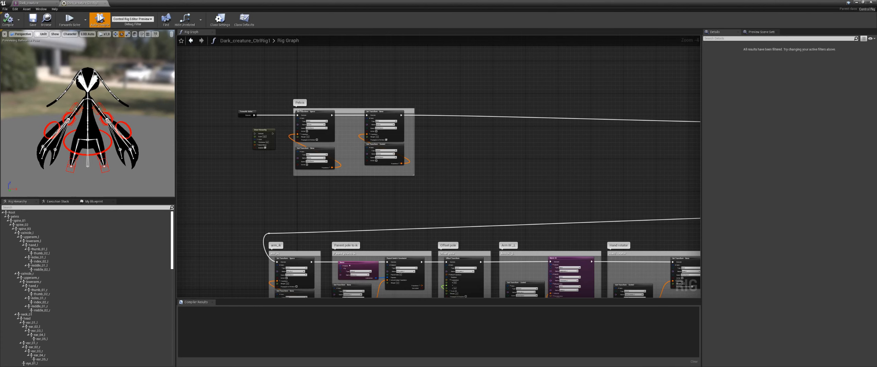
# - Collapse the bone hierarchy in the control rig and add a new space at its top level
pyautogui.moveTo(311, 208); pyautogui.dragTo(287, 230, button='right')
pyautogui.scroll(2, 326, 203)
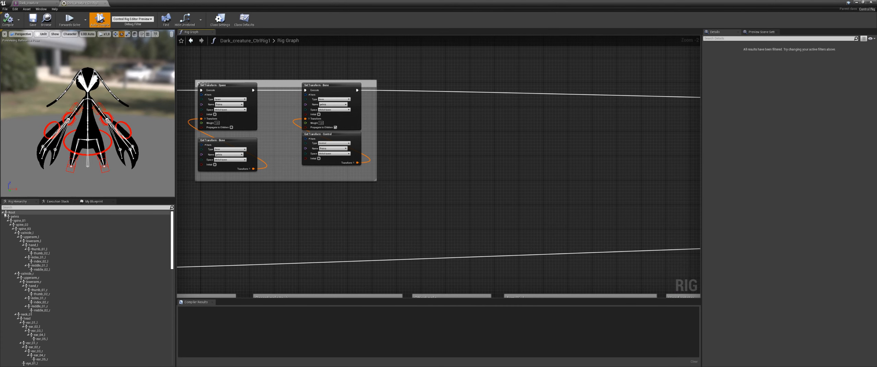
pyautogui.click(4, 213)
pyautogui.rightClick(21, 285)
pyautogui.rightClick(22, 285)
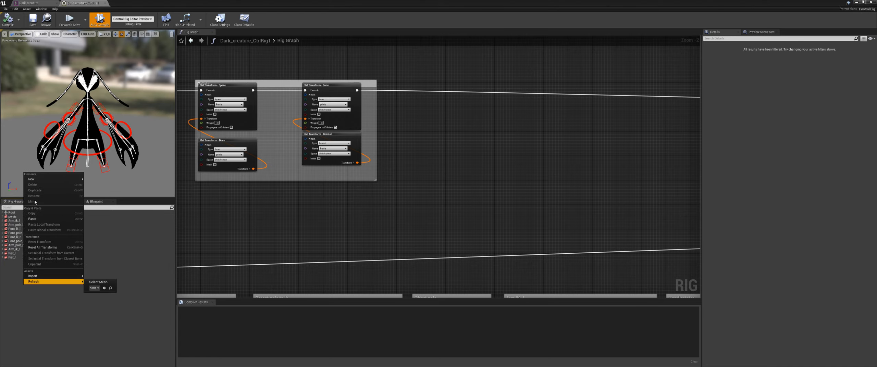
pyautogui.moveTo(50, 181)
pyautogui.click(96, 191)
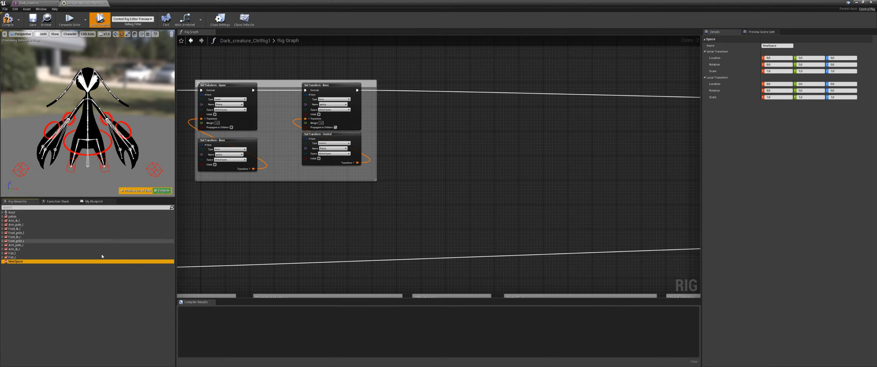
pyautogui.click(54, 291)
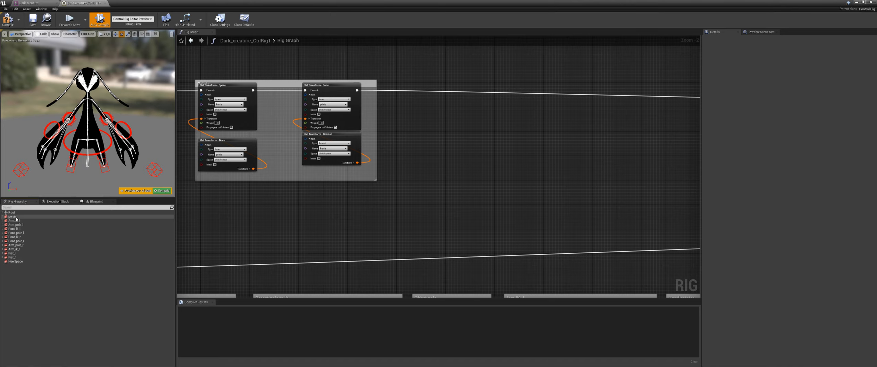
# - Duplicate the new space five times
pyautogui.click(24, 262)
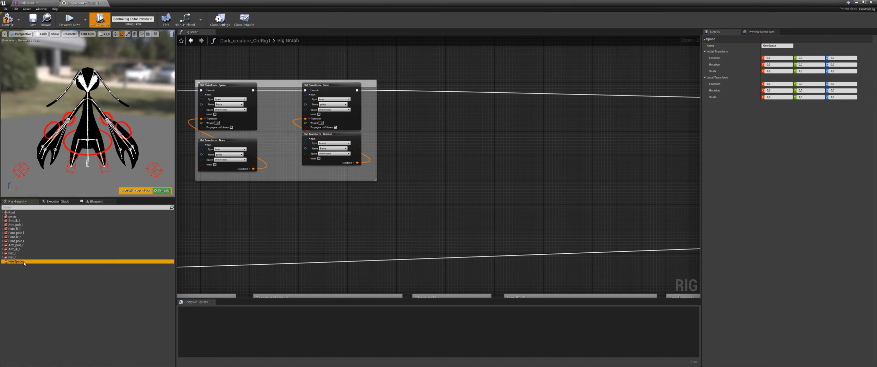
pyautogui.hotkey('ctrl', 'd')
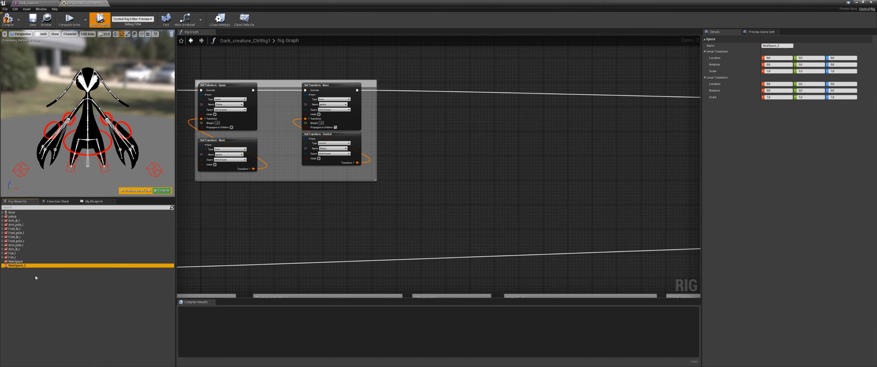
pyautogui.hotkey('ctrl', 'd')
pyautogui.hotkey('ctrl', 'd')
pyautogui.hotkey('ctrl', 'd')
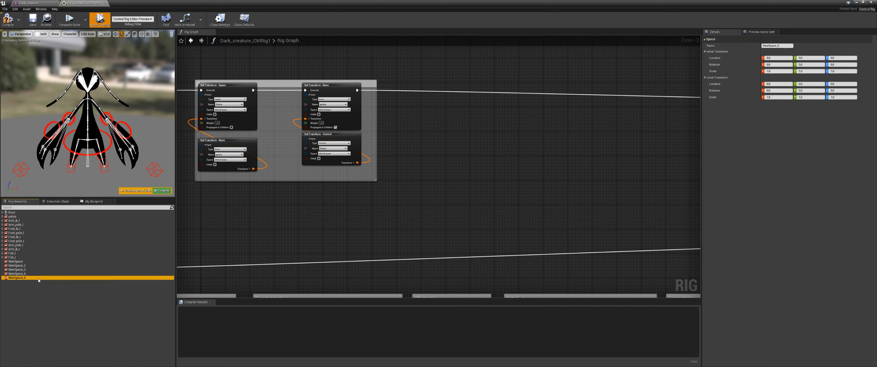
pyautogui.hotkey('ctrl', 'd')
# - Rename the first new space as Root
pyautogui.click(25, 263)
pyautogui.click(25, 263)
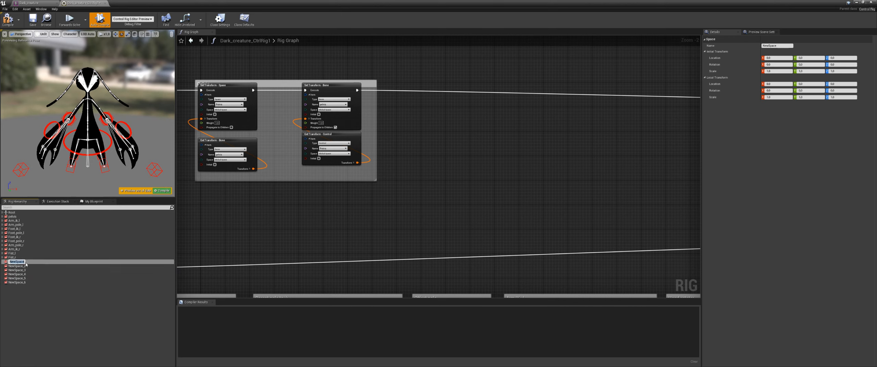
pyautogui.write('Root')
pyautogui.press('Return')
# - Rename the space below Root as spine_01 and copy it for reuse
pyautogui.click(17, 266)
pyautogui.click(15, 266)
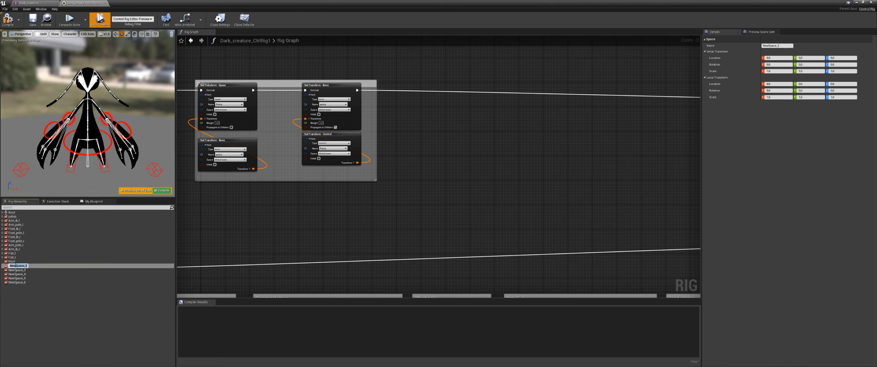
pyautogui.write('spine_01')
pyautogui.press('Return')
pyautogui.hotkey('ctrl', 'c')
# - Rename the space below spine_01 as spine_02, reusing the copied name
pyautogui.click(18, 271)
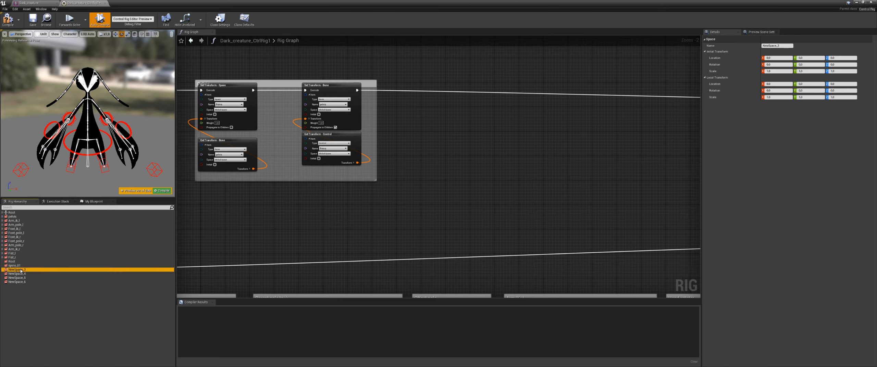
pyautogui.click(18, 270)
pyautogui.hotkey('ctrl', 'v')
pyautogui.press('BackSpace')
pyautogui.write('2')
pyautogui.press('Return')
# - Rename the space below spine_02 as spine_03, reusing the copied name
pyautogui.click(23, 274)
pyautogui.click(23, 276)
pyautogui.hotkey('ctrl', 'v')
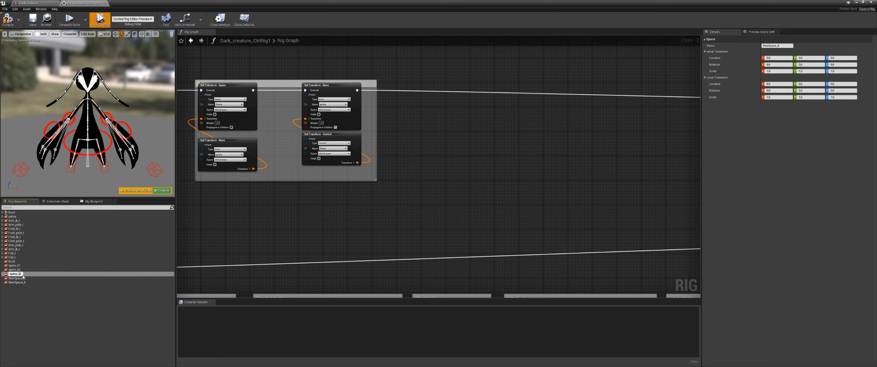
pyautogui.write('3')
pyautogui.press('Return')
# - Rename the last two new spaces as neck_01 and head
pyautogui.click(23, 278)
pyautogui.click(23, 278)
pyautogui.write('neck_01')
pyautogui.press('Return')
pyautogui.click(23, 282)
pyautogui.click(23, 283)
pyautogui.write('head')
pyautogui.press('Return')
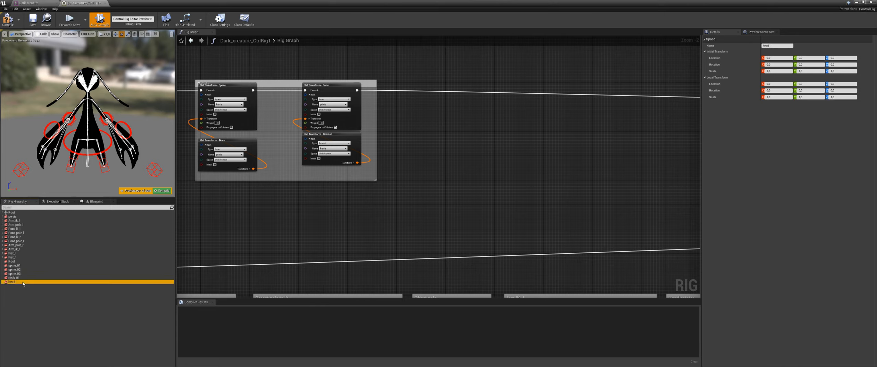
# - Add a new control under the Root space and name it Root
pyautogui.click(16, 262)
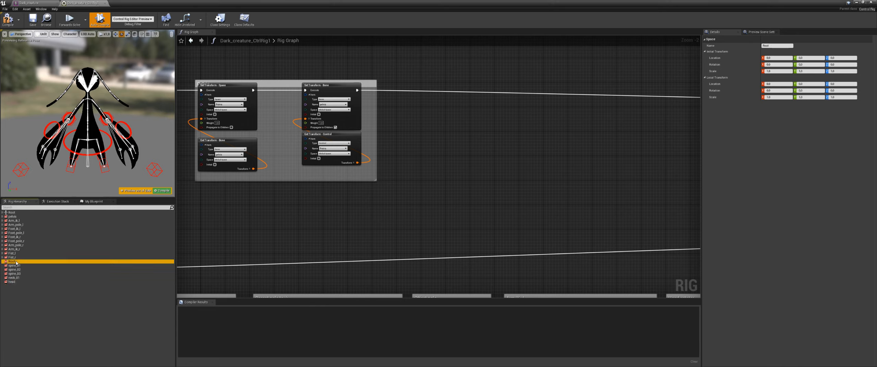
pyautogui.rightClick(16, 263)
pyautogui.click(82, 271)
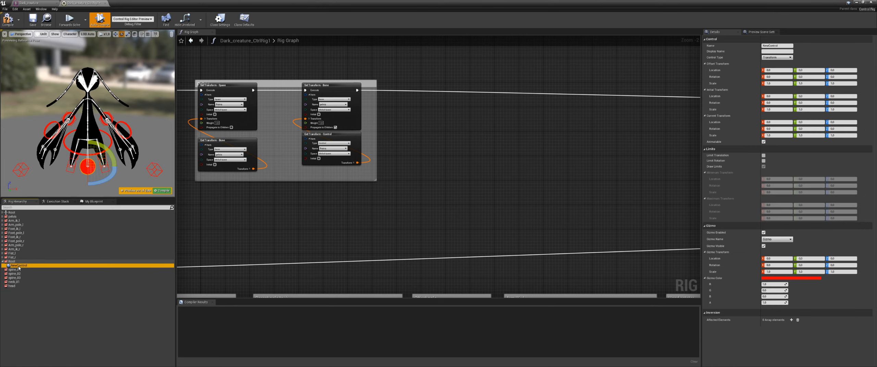
pyautogui.click(23, 266)
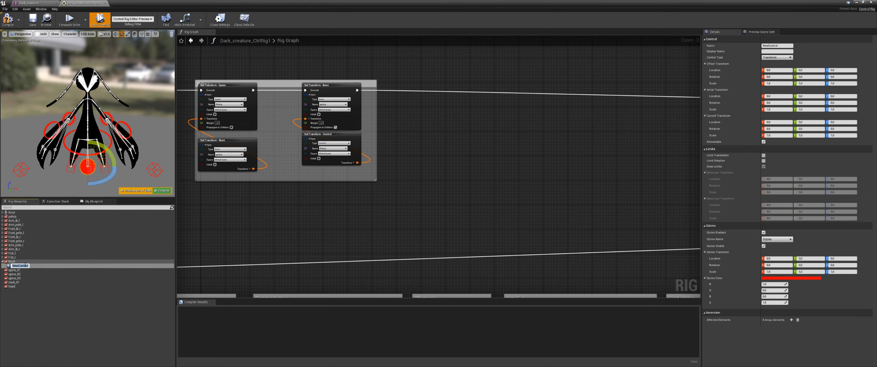
pyautogui.write('Root')
pyautogui.press('Return')
# - Add a new control under the spine_01 space and name it spine_01
pyautogui.click(20, 270)
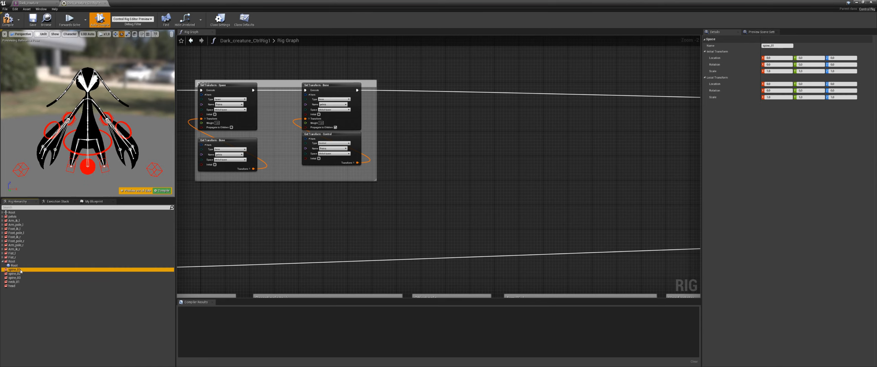
pyautogui.hotkey('ctrl', 'n')
pyautogui.click(21, 273)
pyautogui.write('spine')
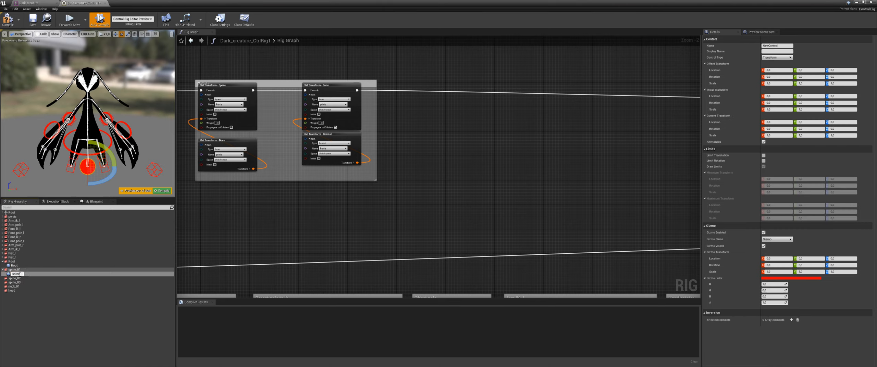
pyautogui.write('_01')
pyautogui.press('Return')
# - Add a new control under the spine_02 space and name it spine_02
pyautogui.click(16, 277)
pyautogui.hotkey('ctrl', 'n')
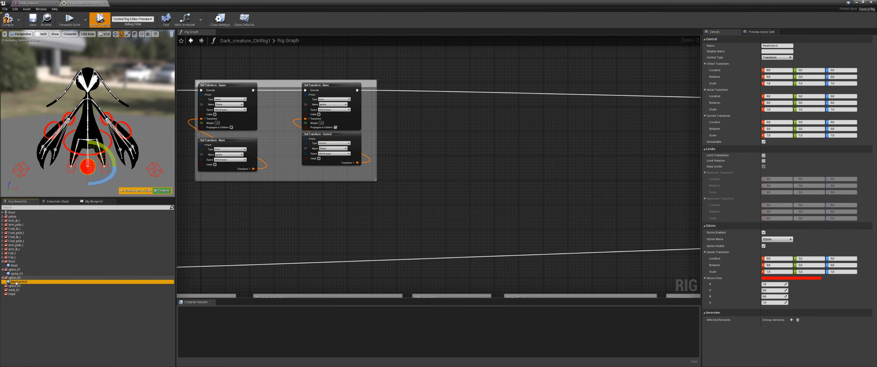
pyautogui.click(16, 283)
pyautogui.write('spine_02')
pyautogui.press('Return')
# - Add a new control under the spine_03 space and name it spine_03
pyautogui.click(14, 286)
pyautogui.hotkey('ctrl', 'n')
pyautogui.click(15, 290)
pyautogui.write('spine_03')
pyautogui.press('Return')
# - Add a new control under the neck_01 space and name it neck_01
pyautogui.click(15, 294)
pyautogui.hotkey('ctrl', 'n')
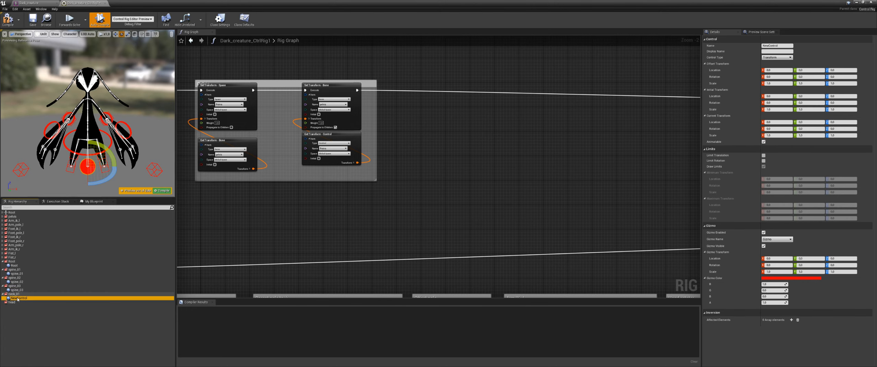
pyautogui.click(17, 298)
pyautogui.write('neck_')
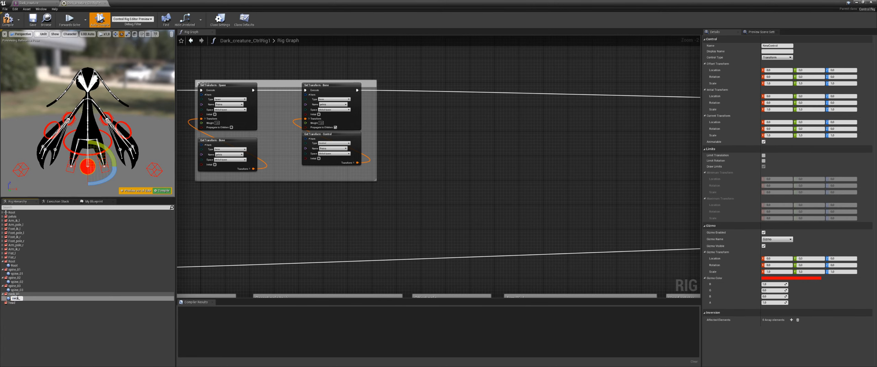
pyautogui.write('01')
pyautogui.press('Return')
# - Add a new control under the head space and name it head
pyautogui.click(24, 303)
pyautogui.hotkey('ctrl', 'n')
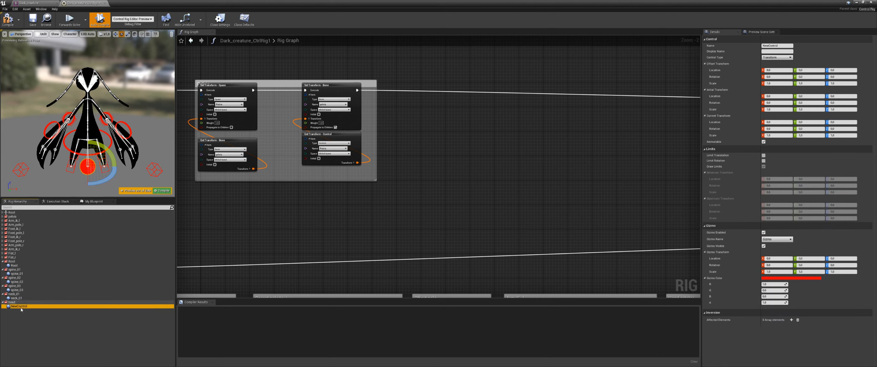
pyautogui.write('head')
pyautogui.press('Return')
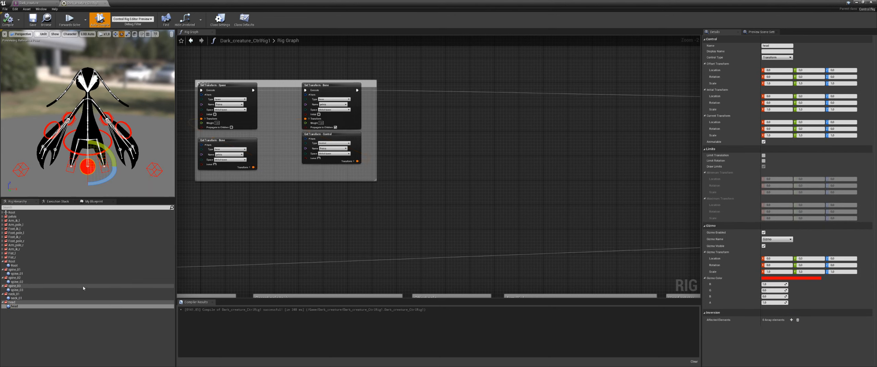
# - Move the Draw Hierarchy node away from the Forwards Solve node to free space in the graph
pyautogui.moveTo(289, 243); pyautogui.dragTo(416, 248, button='right')
pyautogui.moveTo(299, 221); pyautogui.dragTo(338, 234, button='right')
pyautogui.moveTo(321, 131)
pyautogui.mouseDown()
pyautogui.moveTo(227, 132)
pyautogui.moveTo(253, 137)
pyautogui.mouseUp()
pyautogui.moveTo(253, 138); pyautogui.dragTo(203, 139, button='right')
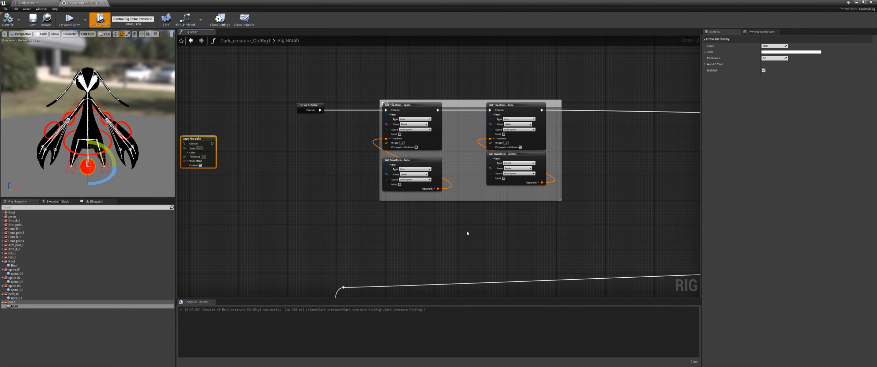
# - Move the commented pelvis node group farther from Forwards Solve and break the execution link between them
pyautogui.moveTo(513, 222); pyautogui.dragTo(439, 229, button='right')
pyautogui.moveTo(535, 93); pyautogui.dragTo(276, 236)
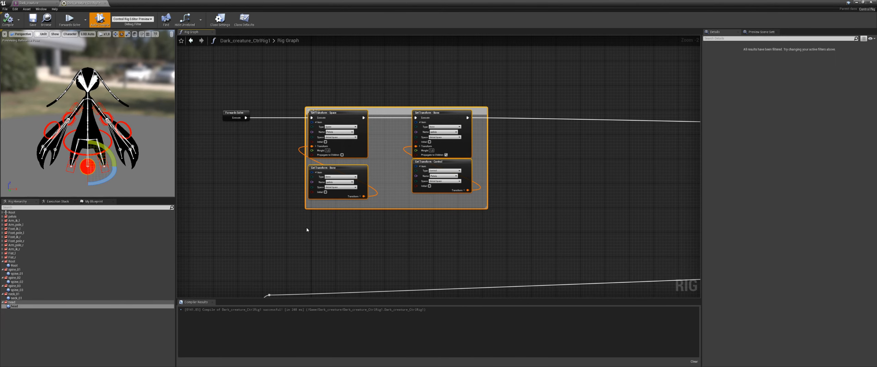
pyautogui.moveTo(395, 116); pyautogui.dragTo(553, 110)
pyautogui.keyDown('alt'); pyautogui.click(417, 118); pyautogui.keyUp('alt')
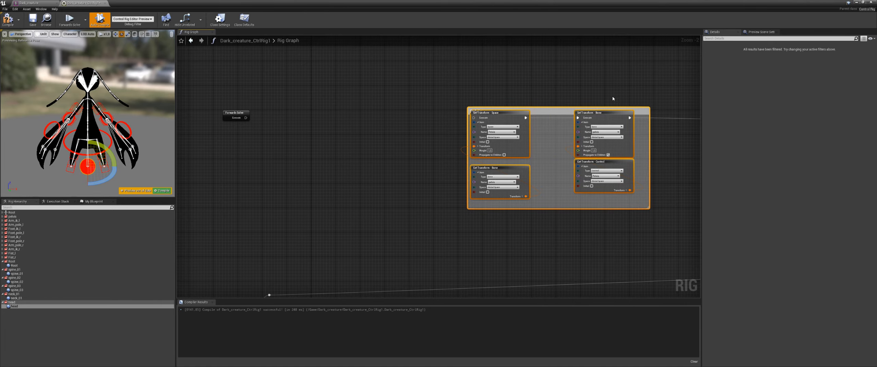
# - Duplicate the commented pelvis node group and place the copy between Forwards Solve and the original group
pyautogui.moveTo(638, 82)
pyautogui.mouseDown()
pyautogui.moveTo(579, 160)
pyautogui.moveTo(398, 220)
pyautogui.mouseUp()
pyautogui.moveTo(385, 205)
pyautogui.mouseDown(button='right')
pyautogui.moveTo(465, 203)
pyautogui.moveTo(317, 212)
pyautogui.mouseUp(button='right')
pyautogui.moveTo(641, 88); pyautogui.dragTo(421, 238)
pyautogui.hotkey('ctrl', 'c')
pyautogui.hotkey('ctrl', 'v')
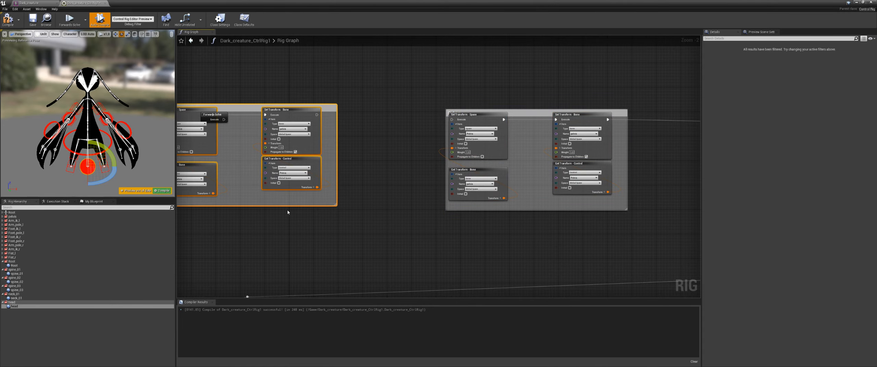
pyautogui.moveTo(287, 210); pyautogui.dragTo(312, 223, button='right')
pyautogui.moveTo(268, 124); pyautogui.dragTo(230, 135)
# - Use Search & Replace on the copied nodes to replace the name pelvis with root
pyautogui.scroll(2, 214, 180)
pyautogui.moveTo(392, 185); pyautogui.dragTo(382, 169, button='right')
pyautogui.click(382, 168)
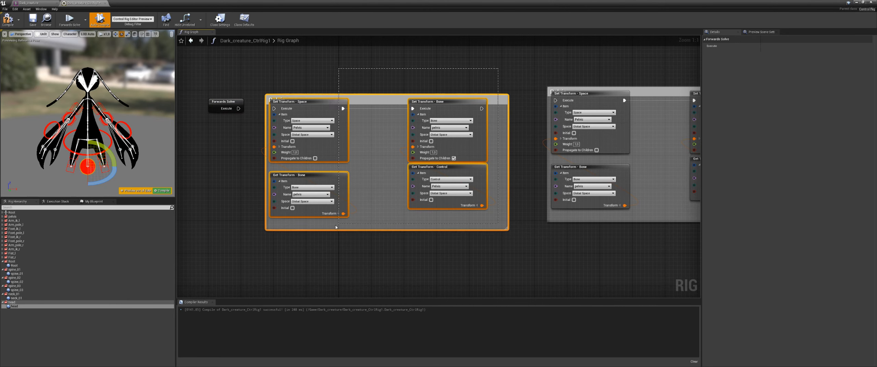
pyautogui.rightClick(321, 106)
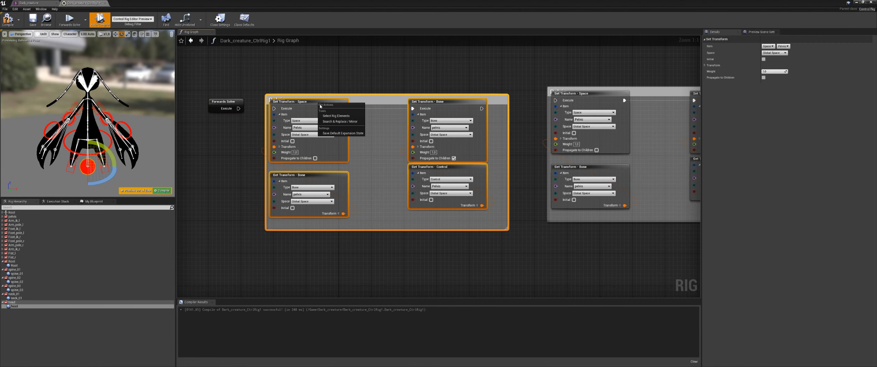
pyautogui.click(337, 121)
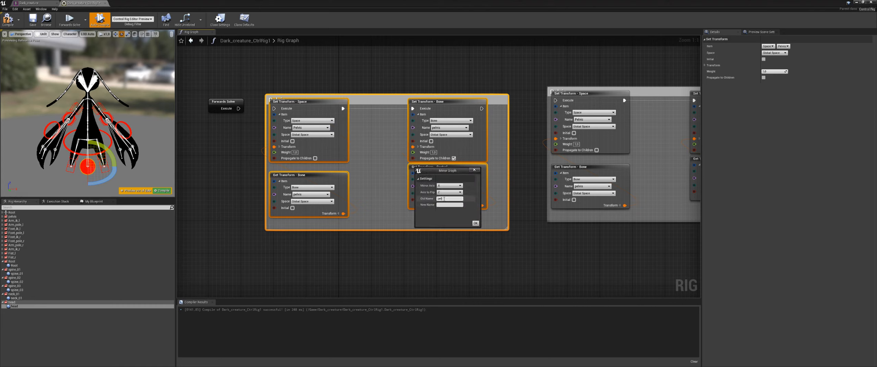
pyautogui.click(445, 199)
pyautogui.write('pelvis')
pyautogui.click(443, 205)
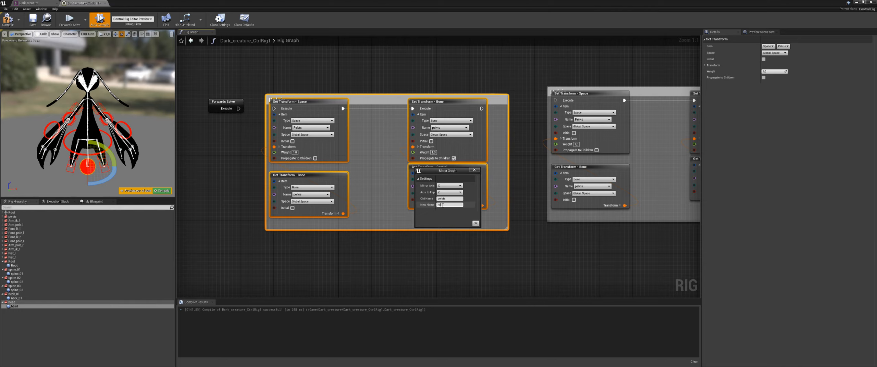
pyautogui.write('root')
pyautogui.click(476, 223)
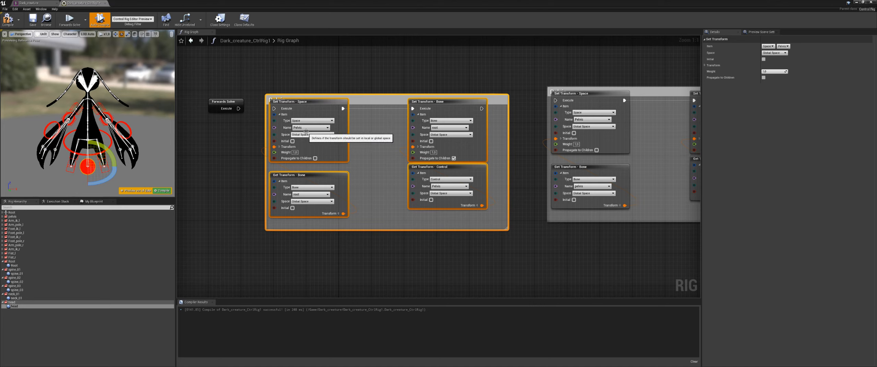
# - Try a second Search & Replace on the copied nodes for the capitalized name Pelvis
pyautogui.click(460, 105)
pyautogui.rightClick(459, 106)
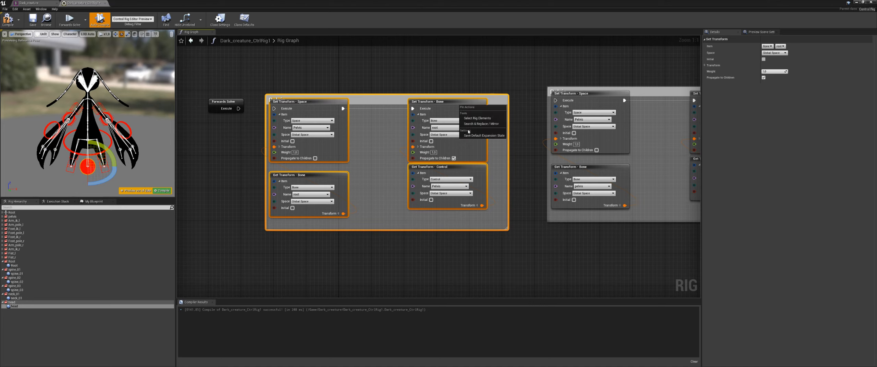
pyautogui.click(475, 125)
pyautogui.click(447, 199)
pyautogui.write('R')
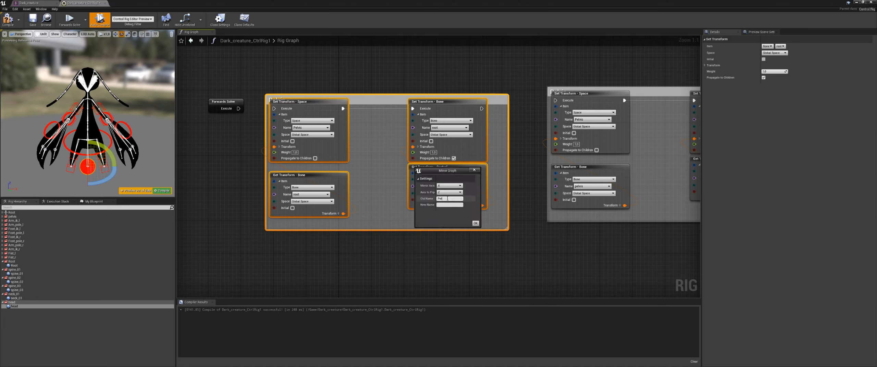
pyautogui.click(449, 205)
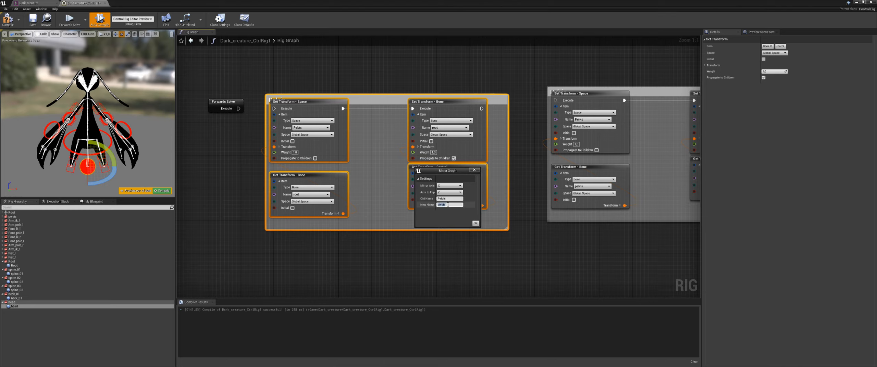
pyautogui.click(476, 223)
# - Set the item name to Root in the copied group's Set Transform - Space and Get Transform - Control nodes
pyautogui.click(324, 128)
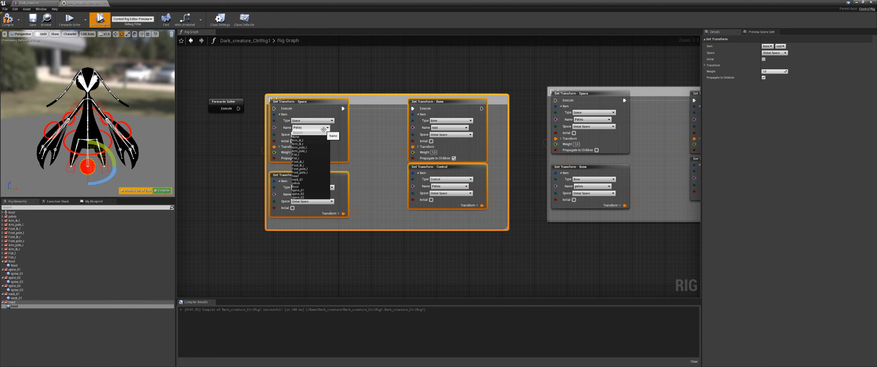
pyautogui.click(295, 187)
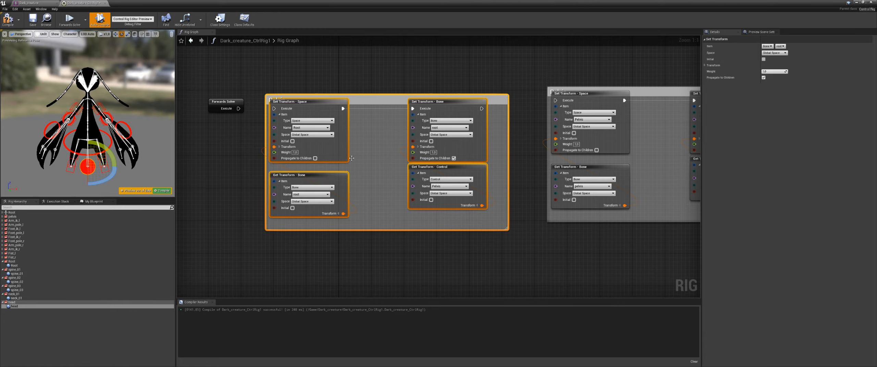
pyautogui.click(450, 187)
pyautogui.click(435, 245)
# - Connect Forwards Solve to the Root group's Set Transform - Space node and save the rig
pyautogui.moveTo(239, 109); pyautogui.dragTo(243, 112)
pyautogui.moveTo(244, 112); pyautogui.dragTo(239, 105, button='right')
pyautogui.hotkey('ctrl', 's')
pyautogui.moveTo(232, 102); pyautogui.dragTo(267, 102)
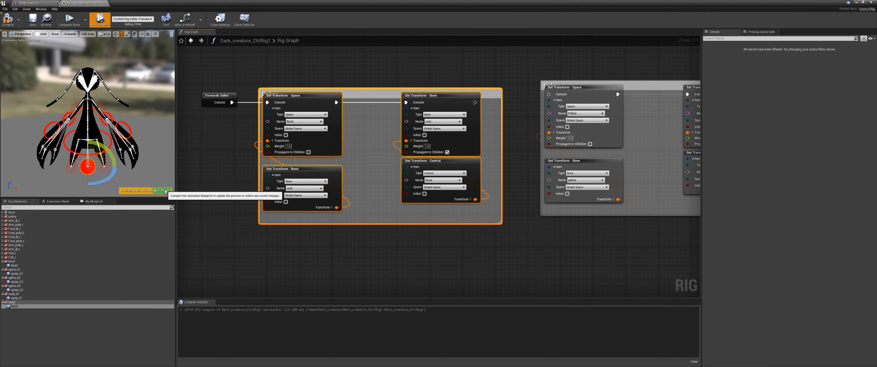
# - Compile the rig and test the Root control by moving it in the viewport
pyautogui.click(165, 191)
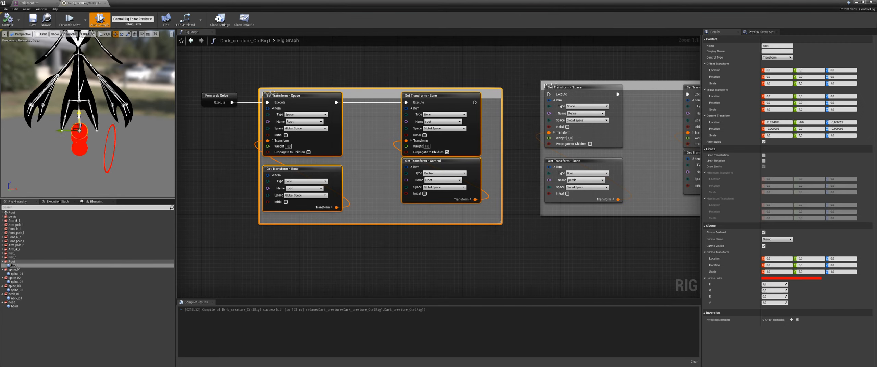
pyautogui.moveTo(77, 107); pyautogui.dragTo(90, 128)
pyautogui.moveTo(90, 129); pyautogui.dragTo(90, 132)
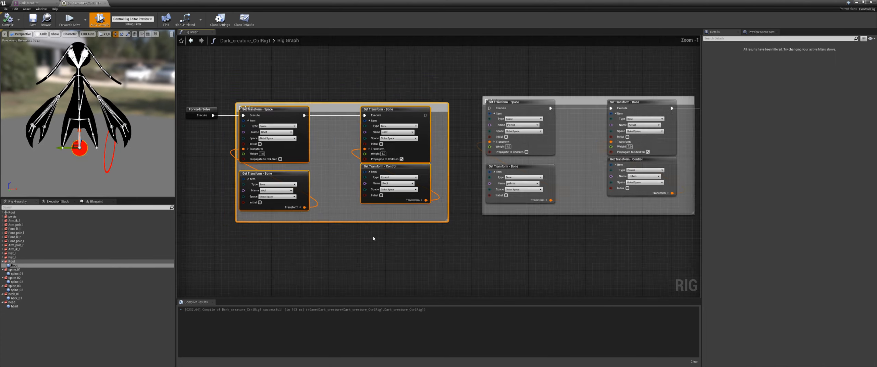
# - Connect the Root group's Set Transform - Bone to the pelvis group's Set Transform - Space, and select the pelvis control in the hierarchy
pyautogui.scroll(-1, 373, 240)
pyautogui.scroll(1, 401, 247)
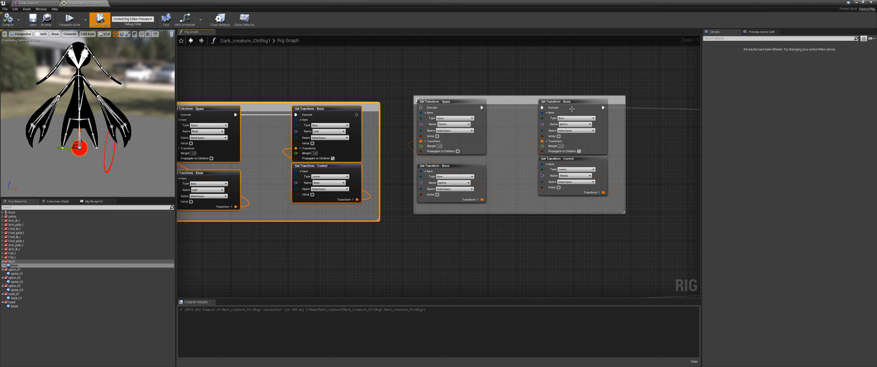
pyautogui.moveTo(572, 109); pyautogui.dragTo(436, 107, button='right')
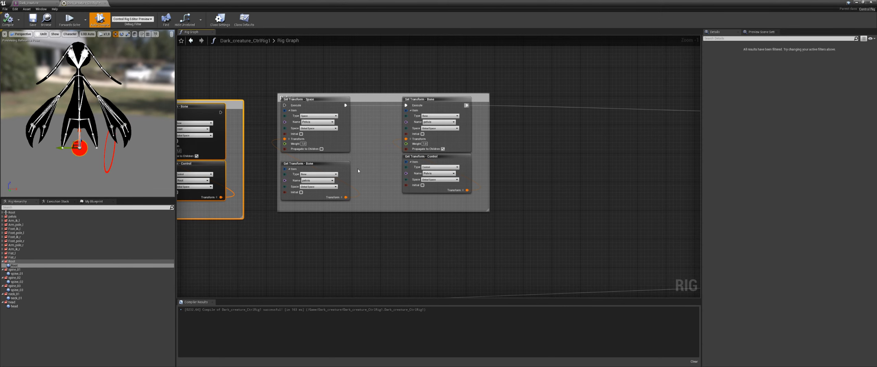
pyautogui.moveTo(358, 171); pyautogui.dragTo(386, 132, button='right')
pyautogui.moveTo(366, 110); pyautogui.dragTo(431, 103)
pyautogui.click(2, 216)
pyautogui.click(51, 221)
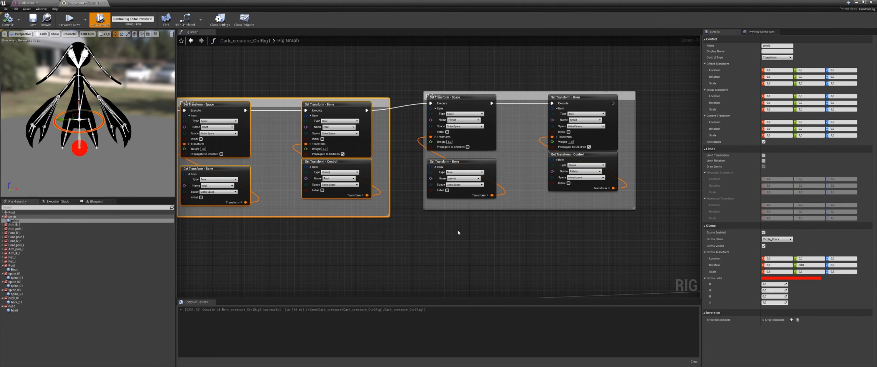
# - Duplicate the whole commented pelvis node group in the graph
pyautogui.moveTo(528, 175); pyautogui.dragTo(403, 172, button='right')
pyautogui.click(389, 90)
pyautogui.moveTo(558, 62); pyautogui.dragTo(297, 230)
pyautogui.hotkey('ctrl', 'c')
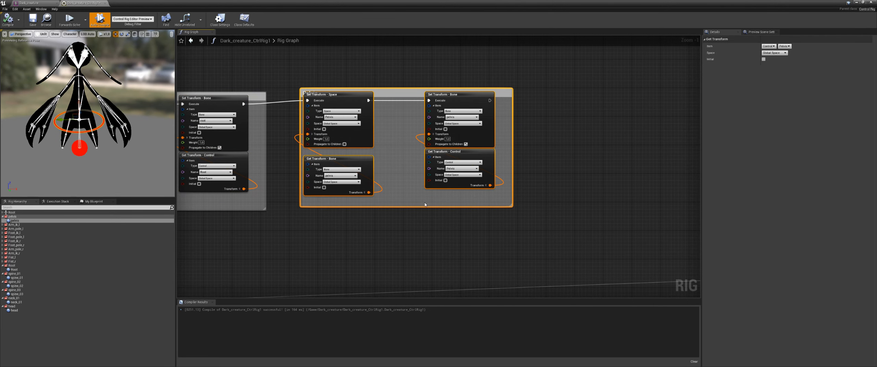
pyautogui.moveTo(665, 115); pyautogui.dragTo(437, 129, button='right')
pyautogui.hotkey('ctrl', 'v')
# - Position the copied node group just after the original pelvis group, aligned with it
pyautogui.moveTo(425, 73); pyautogui.dragTo(425, 114)
pyautogui.moveTo(262, 115); pyautogui.dragTo(310, 105)
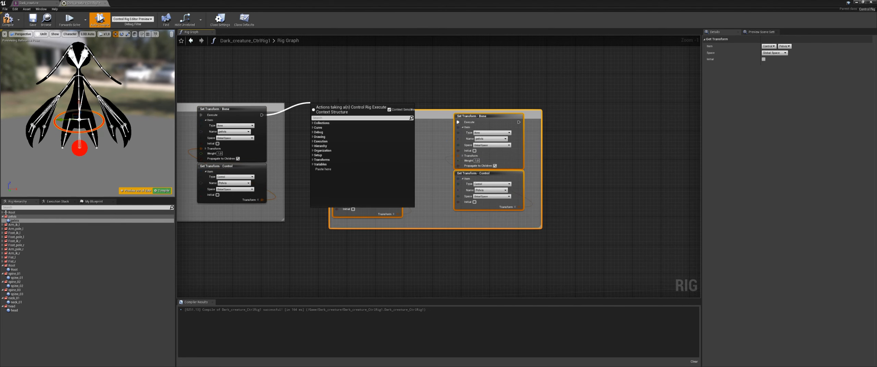
pyautogui.moveTo(345, 125); pyautogui.dragTo(343, 99, button='right')
pyautogui.moveTo(436, 86); pyautogui.dragTo(410, 76)
pyautogui.moveTo(410, 76); pyautogui.dragTo(452, 79, button='right')
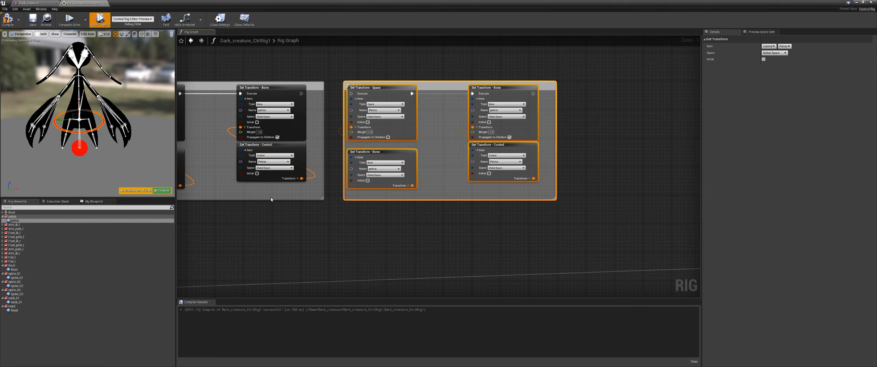
# - Search and replace pelvis with spine_01 in the copied pelvis node group
pyautogui.moveTo(390, 151); pyautogui.dragTo(360, 183, button='right')
pyautogui.rightClick(372, 126)
pyautogui.click(394, 145)
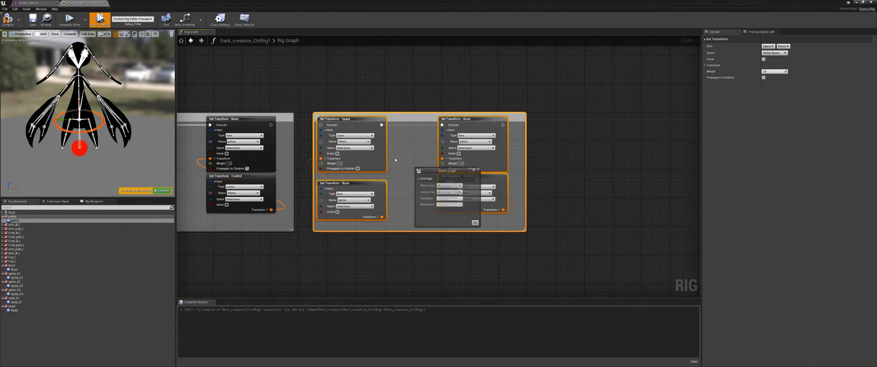
pyautogui.click(444, 199)
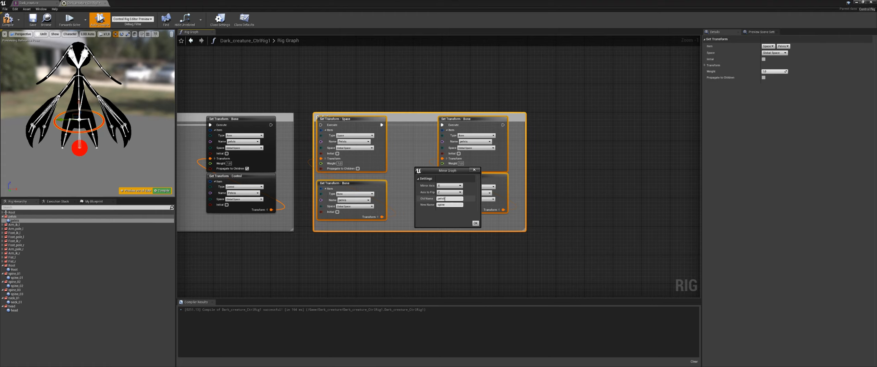
pyautogui.click(476, 223)
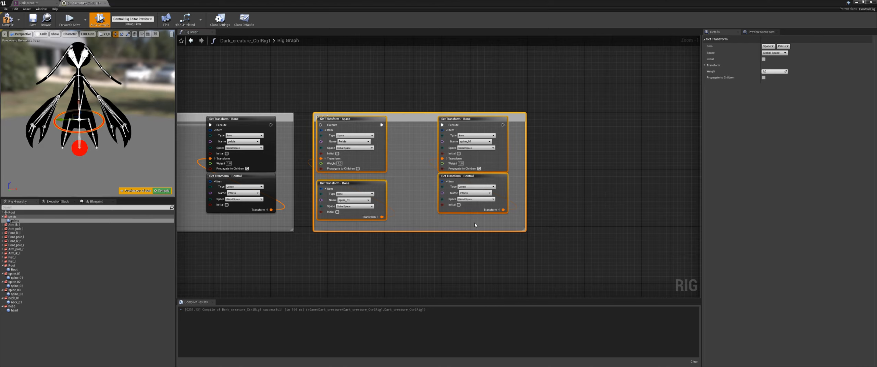
# - Replace the remaining Pelvis names with spine_01 in the copied group's space and control nodes
pyautogui.rightClick(384, 162)
pyautogui.click(401, 176)
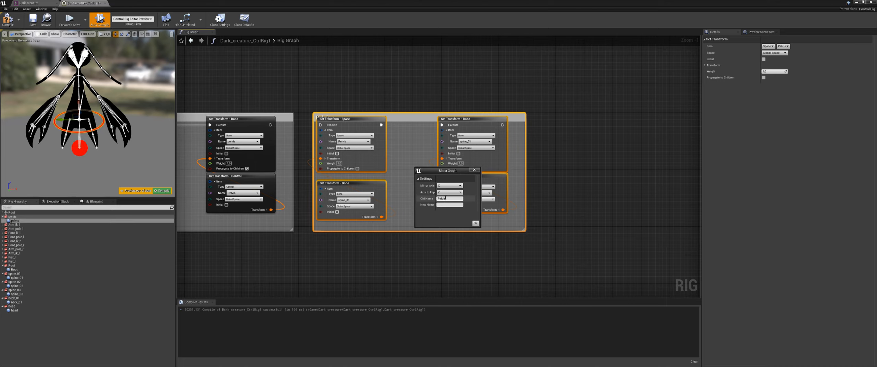
pyautogui.press('Tab')
pyautogui.write('spine_01')
pyautogui.click(476, 223)
pyautogui.scroll(1, 448, 217)
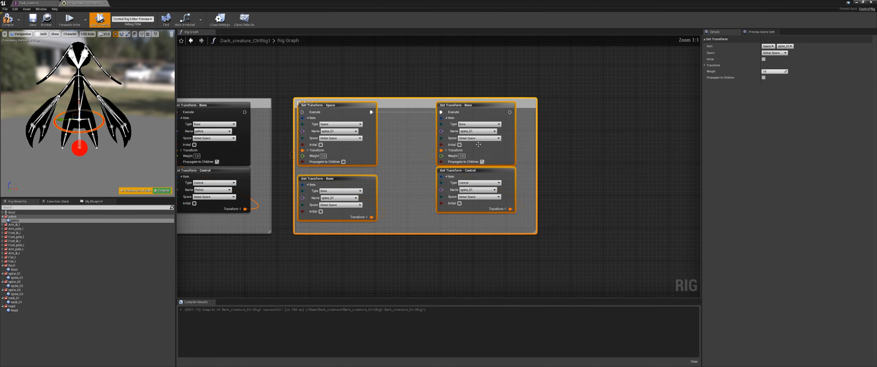
# - Connect the pelvis group's Set Transform - Bone to the spine_01 group's Set Transform - Space and try out the controls in the viewport
pyautogui.moveTo(303, 112); pyautogui.dragTo(245, 112)
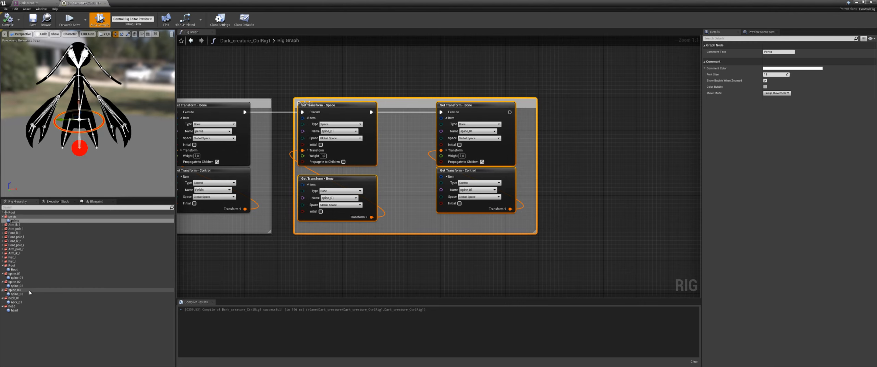
pyautogui.click(17, 278)
pyautogui.moveTo(78, 99); pyautogui.dragTo(79, 88)
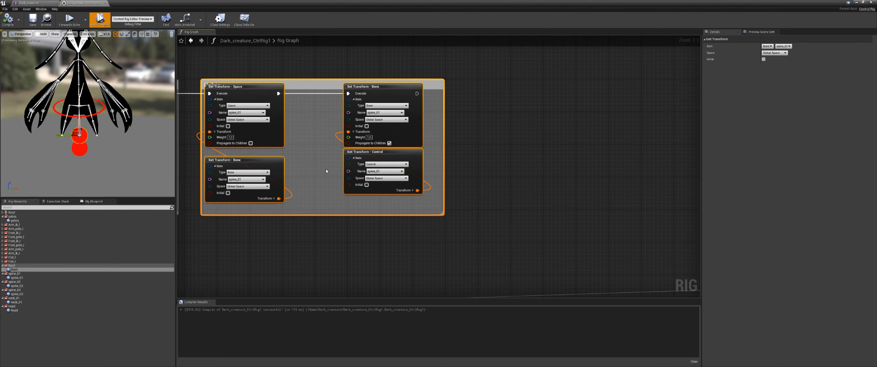
# - Copy the spine_01 node group, move the reroute node further along the graph, and paste the copy after the original group
pyautogui.moveTo(412, 212); pyautogui.dragTo(428, 227, button='right')
pyautogui.rightClick(429, 227)
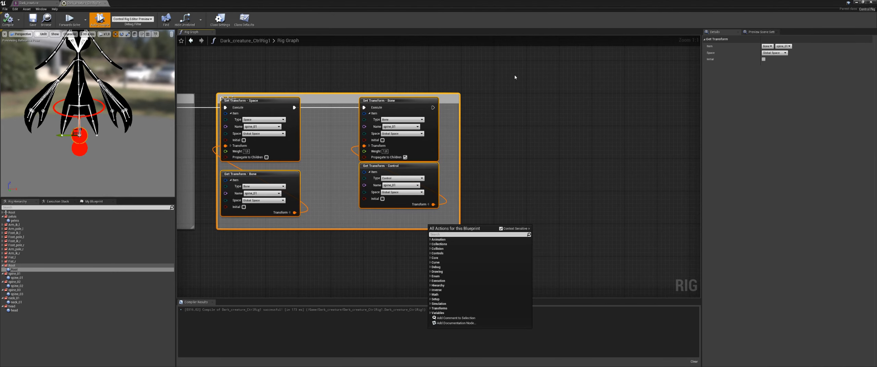
pyautogui.moveTo(505, 76); pyautogui.dragTo(222, 245)
pyautogui.moveTo(546, 139); pyautogui.dragTo(390, 151, button='right')
pyautogui.scroll(-6, 565, 206)
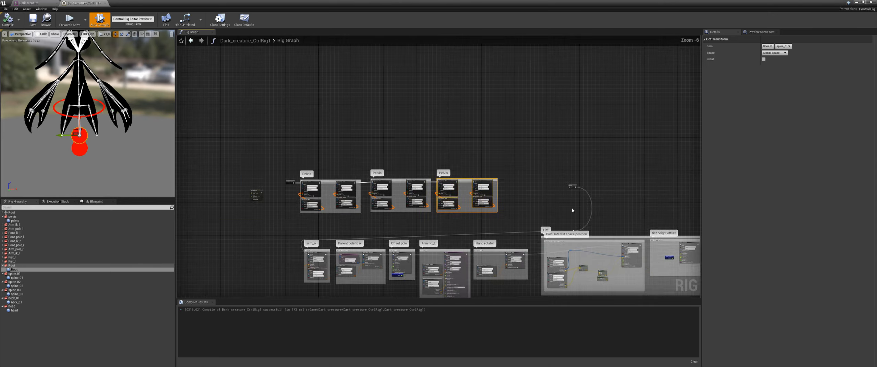
pyautogui.moveTo(572, 206); pyautogui.dragTo(441, 152, button='right')
pyautogui.moveTo(436, 145); pyautogui.dragTo(533, 154)
pyautogui.scroll(5, 399, 159)
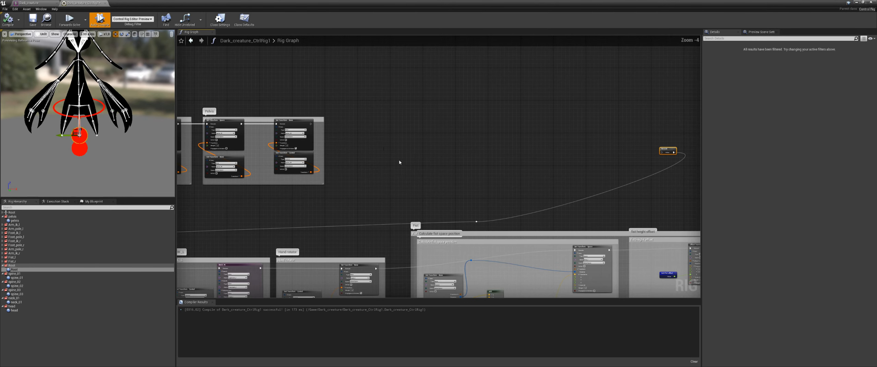
pyautogui.hotkey('ctrl', 'v')
# - Replace spine_01 with spine_02 in the pasted group and connect the spine_01 group's execution output to it
pyautogui.moveTo(399, 160); pyautogui.dragTo(464, 160, button='right')
pyautogui.rightClick(450, 109)
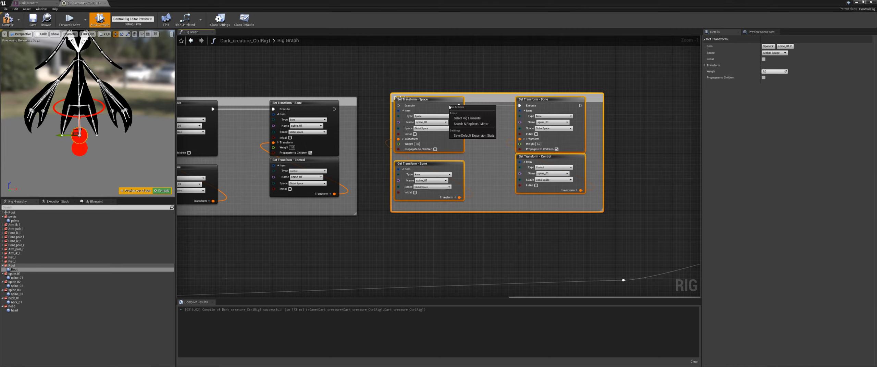
pyautogui.click(469, 122)
pyautogui.click(449, 198)
pyautogui.write('spine_02')
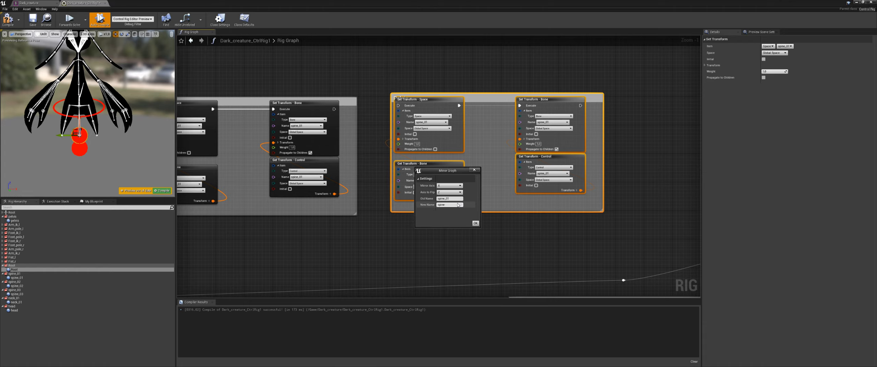
pyautogui.click(475, 224)
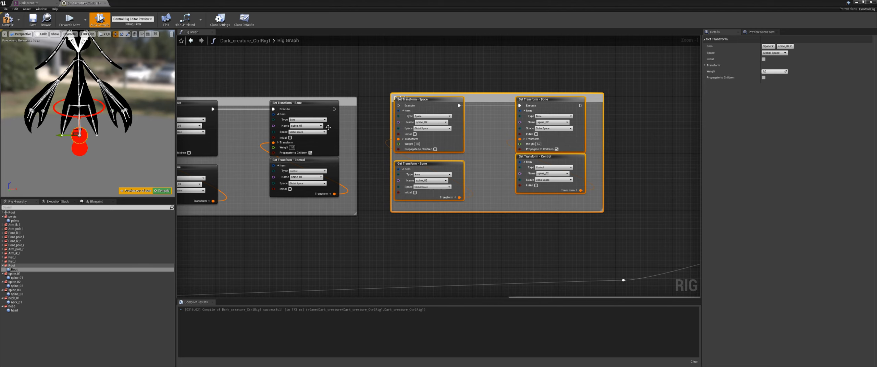
pyautogui.moveTo(334, 110); pyautogui.dragTo(398, 106)
pyautogui.moveTo(499, 243); pyautogui.dragTo(316, 237, button='right')
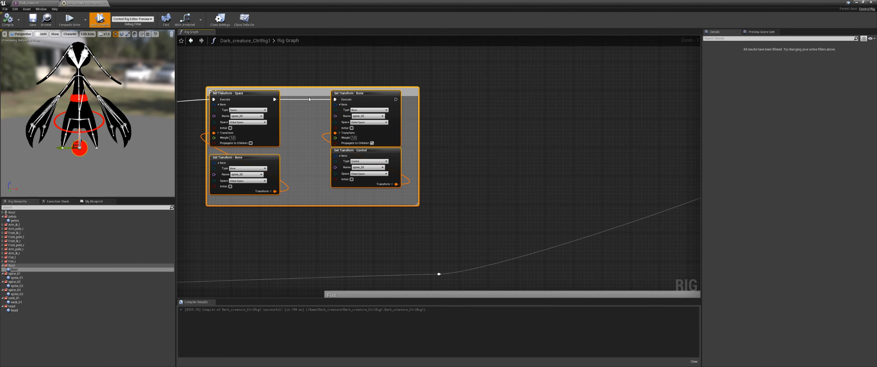
# - Duplicate the spine_02 node group and place the copy directly after it in the graph
pyautogui.moveTo(306, 93); pyautogui.dragTo(298, 104)
pyautogui.moveTo(447, 70); pyautogui.dragTo(196, 231)
pyautogui.hotkey('ctrl', 'c')
pyautogui.moveTo(447, 189); pyautogui.dragTo(305, 193, button='right')
pyautogui.hotkey('ctrl', 'v')
pyautogui.moveTo(520, 73); pyautogui.dragTo(322, 217)
# - Replace spine_02 with spine_03 in the new copy and connect the spine_02 group's execution output to it
pyautogui.rightClick(333, 103)
pyautogui.click(347, 118)
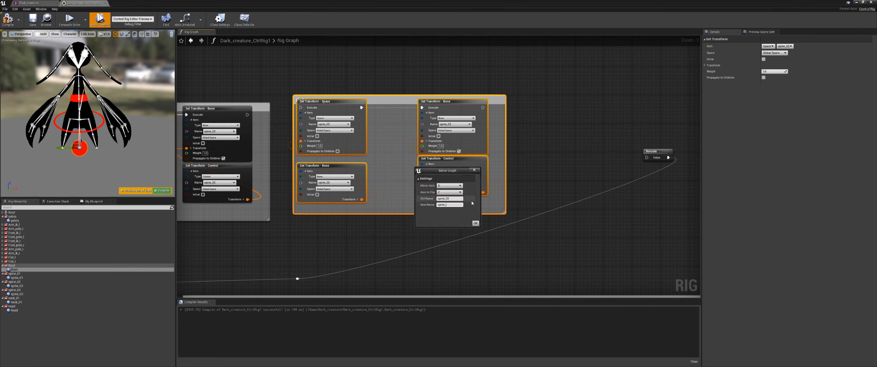
pyautogui.press('Return')
pyautogui.click(476, 223)
pyautogui.moveTo(247, 115); pyautogui.dragTo(301, 107)
# - Move the reroute node out of the way and paste another spine_02 node group after the spine_03 group
pyautogui.moveTo(583, 192); pyautogui.dragTo(448, 185, button='right')
pyautogui.moveTo(517, 145); pyautogui.dragTo(650, 210)
pyautogui.click(493, 141)
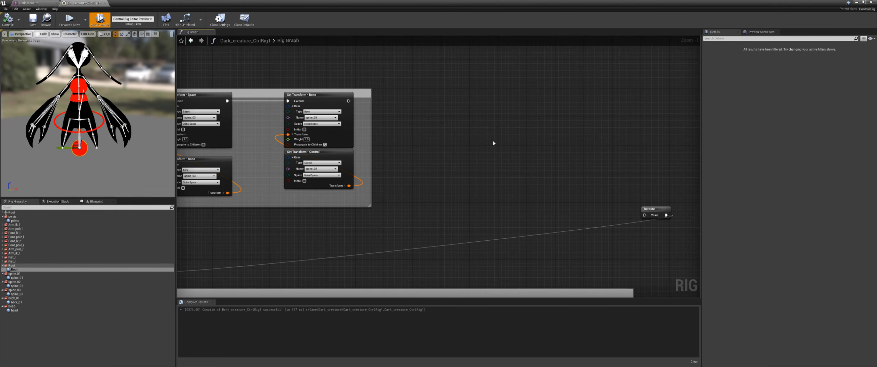
pyautogui.hotkey('ctrl', 'v')
# - Replace spine_02 with neck_01 throughout the newly pasted node group
pyautogui.rightClick(446, 117)
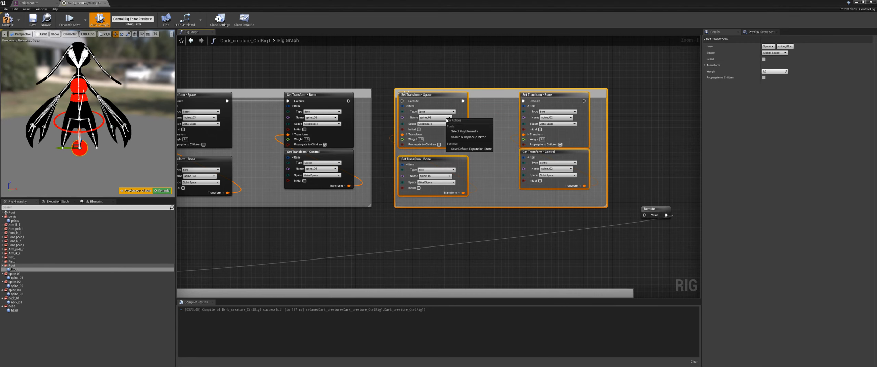
pyautogui.click(461, 134)
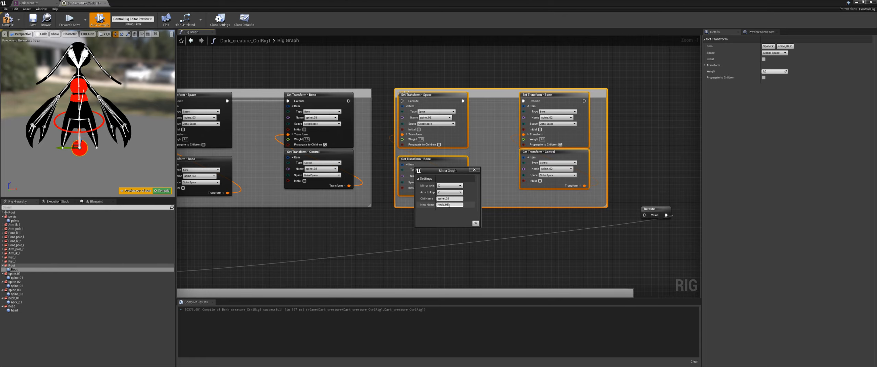
pyautogui.press('Return')
# - Connect the spine_03 group's execution output to the neck_01 group and test the neck_01 control in the viewport
pyautogui.moveTo(288, 99); pyautogui.dragTo(342, 99)
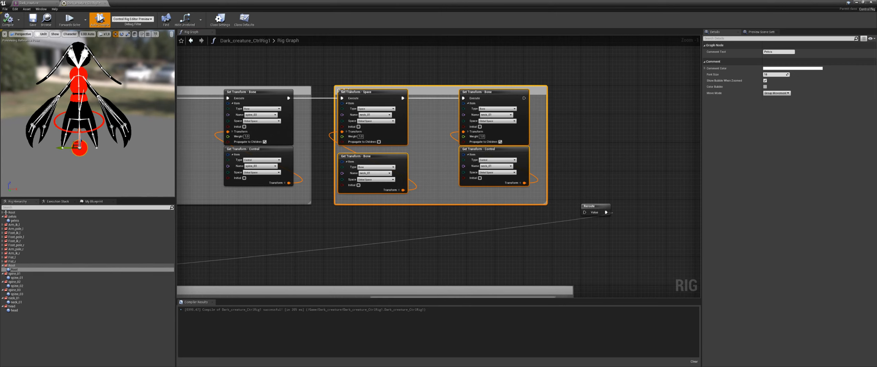
pyautogui.click(79, 72)
pyautogui.moveTo(80, 68)
pyautogui.mouseDown()
pyautogui.moveTo(82, 52)
pyautogui.moveTo(79, 78)
pyautogui.moveTo(83, 55)
pyautogui.mouseUp()
# - Paste a copy of the neck_01 node group and position it after the original, roughly in line
pyautogui.moveTo(305, 226); pyautogui.dragTo(280, 207, button='right')
pyautogui.moveTo(498, 211); pyautogui.dragTo(387, 209, button='right')
pyautogui.hotkey('ctrl', 'v')
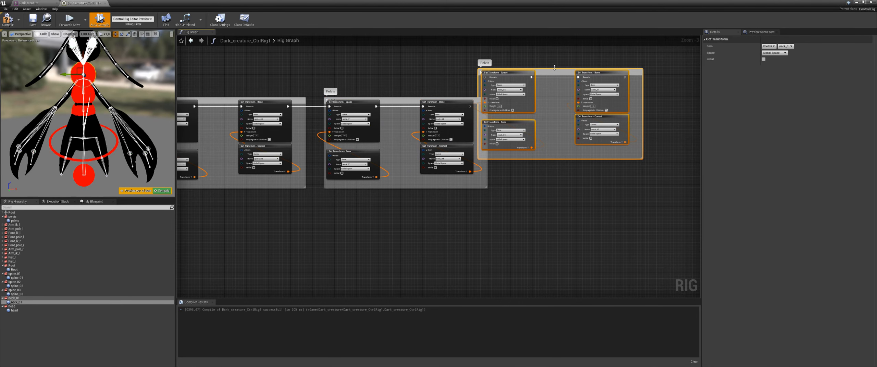
pyautogui.moveTo(551, 72); pyautogui.dragTo(570, 94)
# - Replace neck_01 with head in the new copy and connect the neck_01 group's execution output to it
pyautogui.rightClick(550, 110)
pyautogui.click(575, 131)
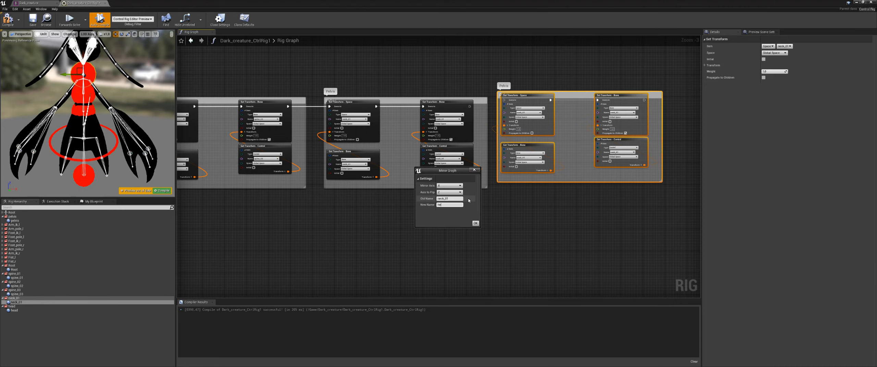
pyautogui.click(476, 223)
pyautogui.scroll(2, 441, 237)
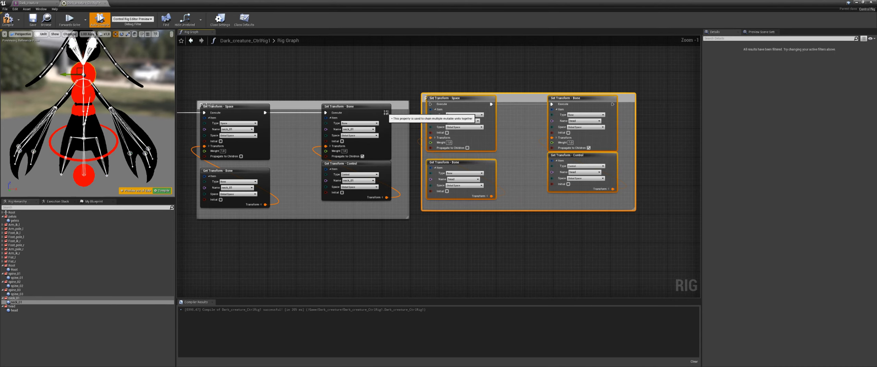
pyautogui.moveTo(429, 107); pyautogui.dragTo(430, 104)
# - Compile the rig and test the neck and spine controls in the viewport
pyautogui.click(162, 191)
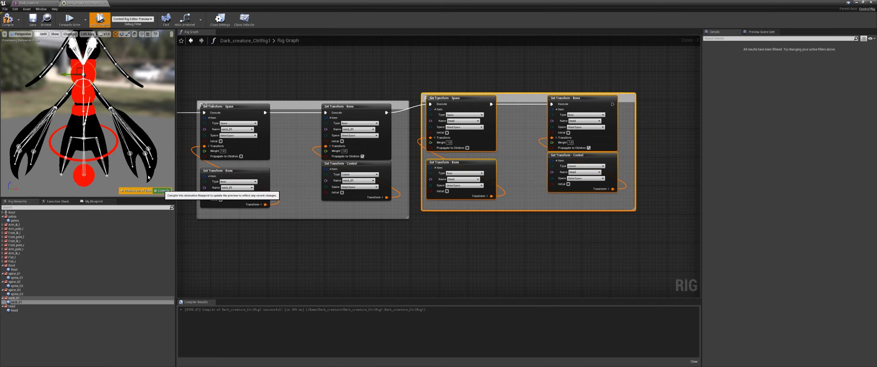
pyautogui.click(95, 69)
pyautogui.moveTo(82, 58); pyautogui.dragTo(83, 80)
pyautogui.click(84, 78)
pyautogui.click(88, 92)
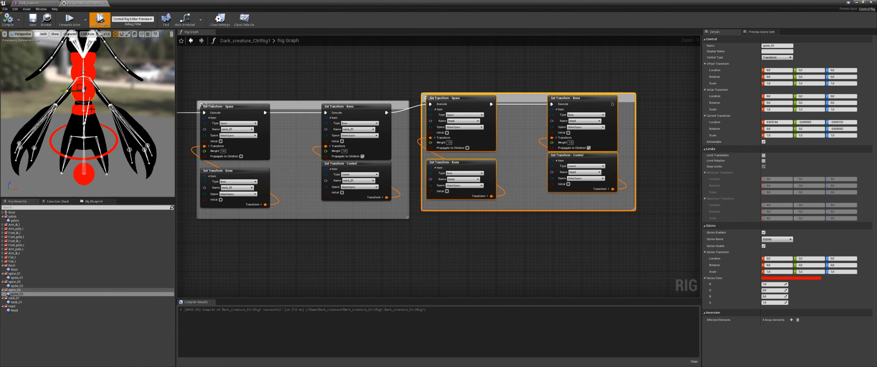
pyautogui.click(91, 110)
# - Move the reroute nodes next to the head group and connect the head Set Transform - Bone to them to continue the execution chain
pyautogui.scroll(-3, 384, 230)
pyautogui.moveTo(388, 244); pyautogui.dragTo(496, 105, button='right')
pyautogui.scroll(-2, 386, 194)
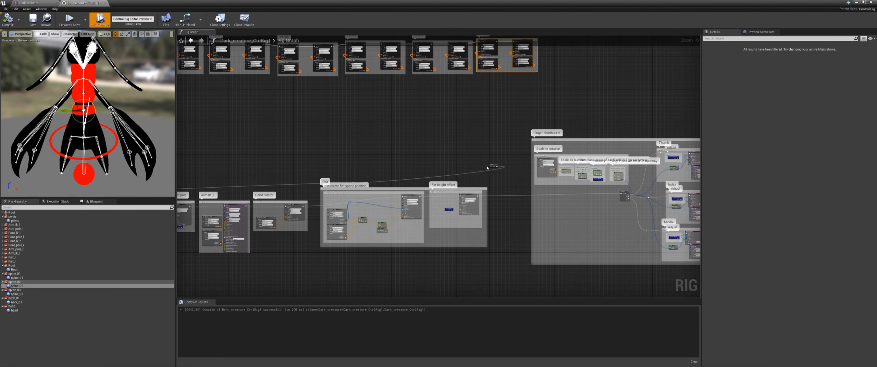
pyautogui.moveTo(493, 166); pyautogui.dragTo(559, 54)
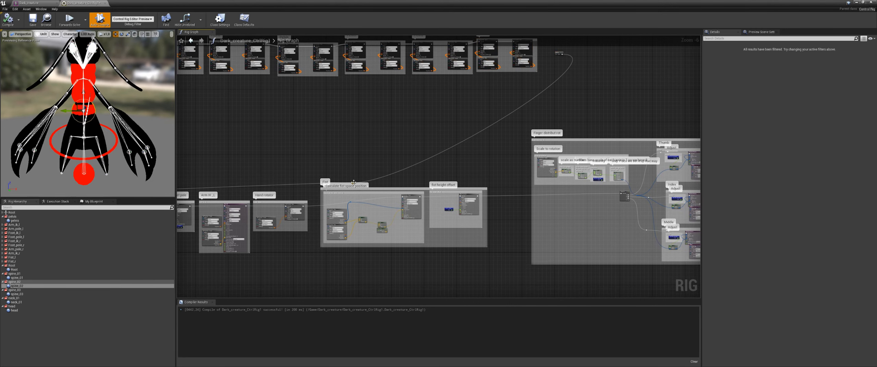
pyautogui.moveTo(355, 185); pyautogui.dragTo(562, 108)
pyautogui.moveTo(577, 99); pyautogui.dragTo(526, 252, button='right')
pyautogui.scroll(5, 497, 136)
pyautogui.moveTo(391, 79); pyautogui.dragTo(479, 123)
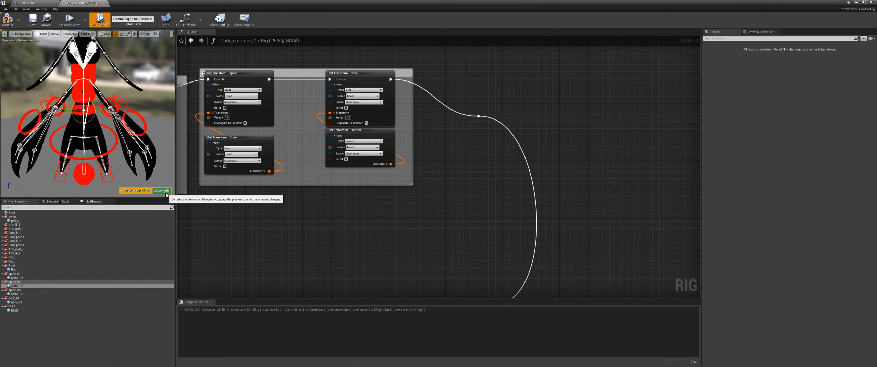
# - Compile the rig and test the Root and pelvis controls in the viewport
pyautogui.click(165, 193)
pyautogui.click(86, 166)
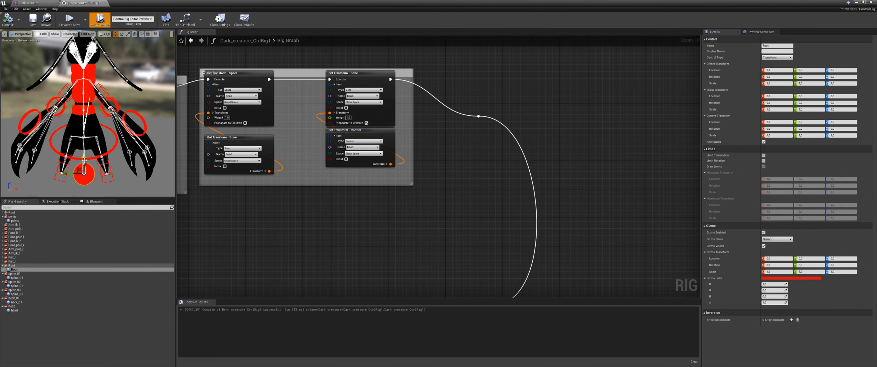
pyautogui.moveTo(85, 161); pyautogui.dragTo(85, 159)
pyautogui.click(9, 21)
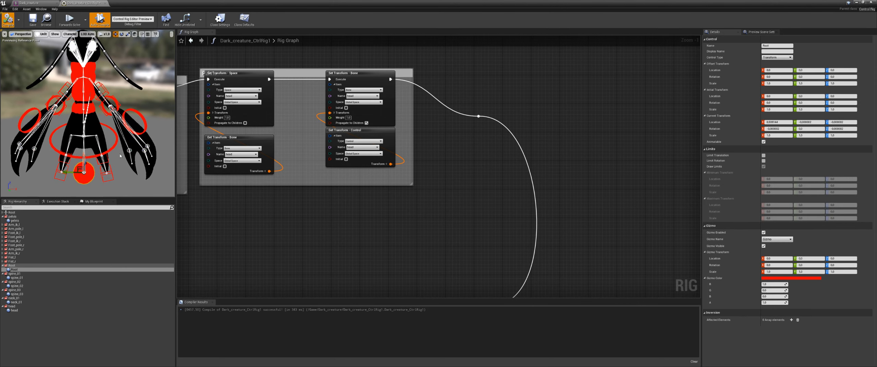
pyautogui.click(110, 153)
# - Save the control rig and move its editor window aside to uncover the level editor
pyautogui.moveTo(335, 214); pyautogui.dragTo(368, 211, button='right')
pyautogui.hotkey('ctrl', 's')
pyautogui.moveTo(360, 3); pyautogui.dragTo(671, 45)
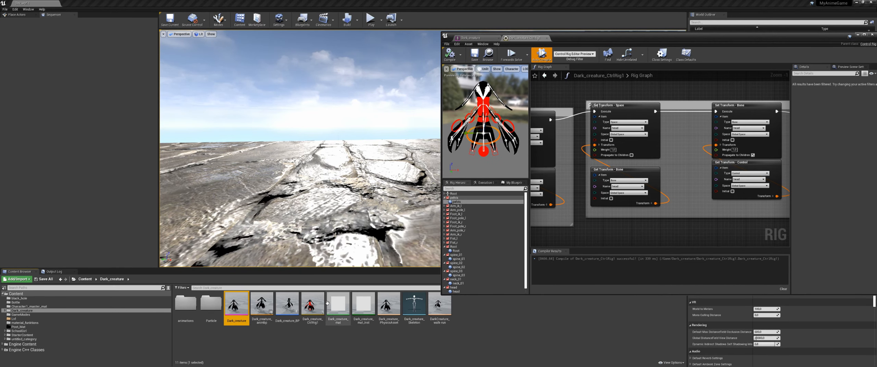
# - Place Dark_creature_CtrlRig1 in the level, add an animation track for it in Sequencer, and scrub through the timeline
pyautogui.moveTo(311, 304); pyautogui.dragTo(326, 220)
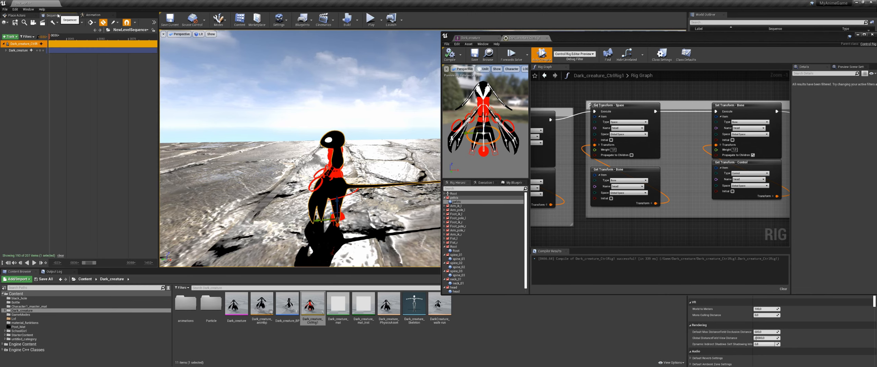
pyautogui.click(36, 44)
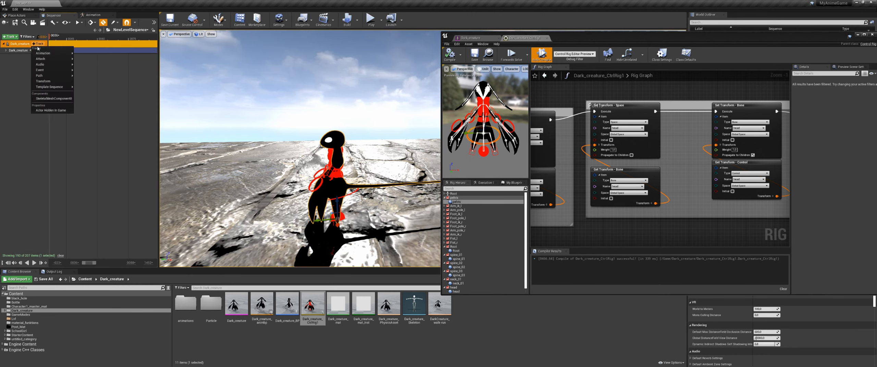
pyautogui.moveTo(53, 53)
pyautogui.click(92, 61)
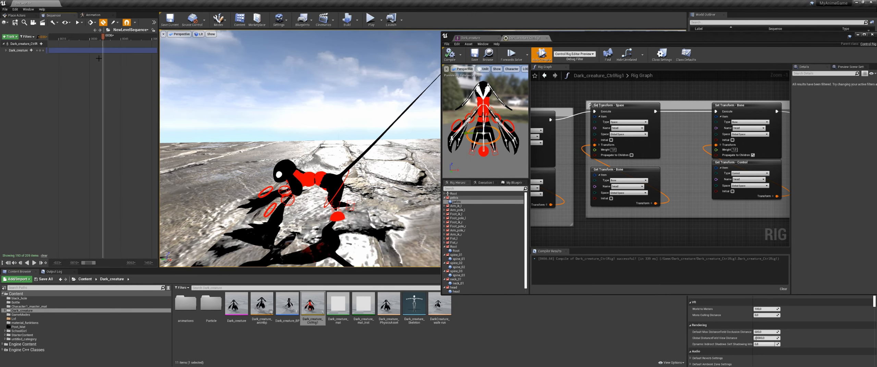
pyautogui.moveTo(103, 37)
pyautogui.mouseDown()
pyautogui.moveTo(63, 41)
pyautogui.moveTo(130, 51)
pyautogui.moveTo(99, 52)
pyautogui.moveTo(91, 40)
pyautogui.moveTo(105, 44)
pyautogui.mouseUp()
# - Delete the Dark_creature control rig actor from the level sequence and the level
pyautogui.click(24, 44)
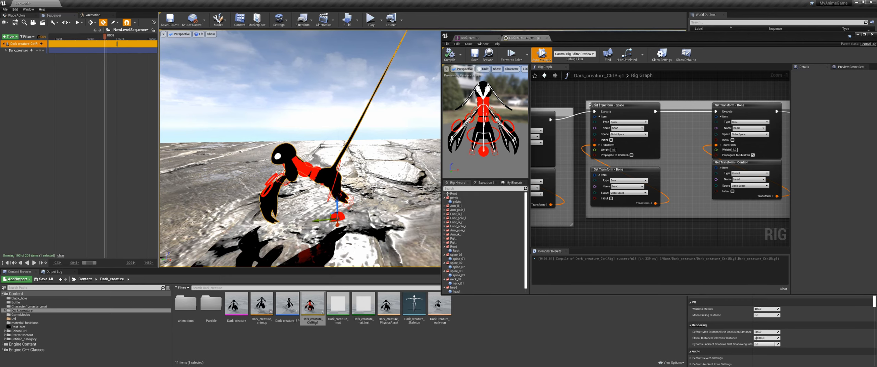
pyautogui.press('Delete')
pyautogui.press('Delete')
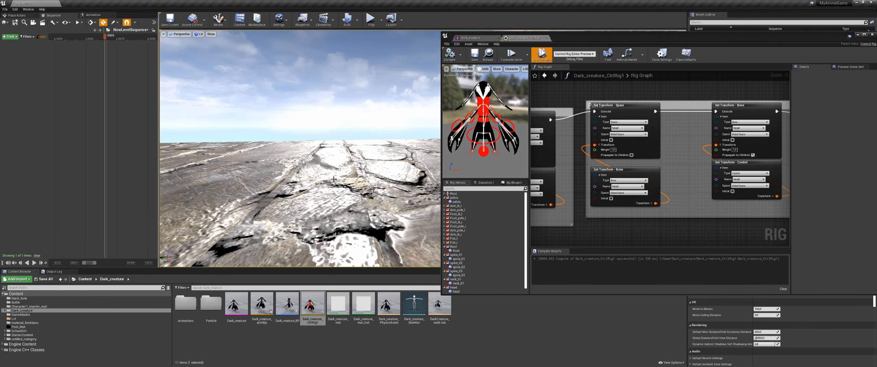
# - Save all changes and maximize the Dark_creature_CtrlRig1 editor window
pyautogui.moveTo(329, 137); pyautogui.dragTo(321, 135, button='right')
pyautogui.hotkey('ctrl', 'shift', 's')
pyautogui.moveTo(601, 38); pyautogui.dragTo(446, 0)
# - Move the reroute node behind the head node group slightly higher in the Rig Graph and save the control rig
pyautogui.scroll(-2, 348, 180)
pyautogui.moveTo(348, 180); pyautogui.dragTo(447, 197, button='right')
pyautogui.click(572, 143)
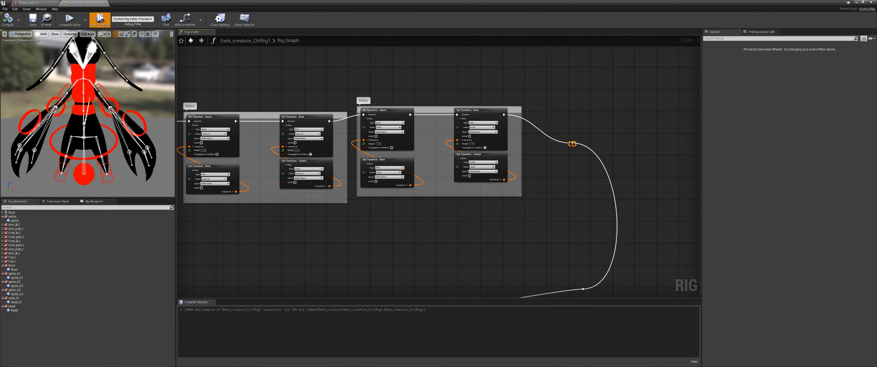
pyautogui.moveTo(573, 143); pyautogui.dragTo(582, 129)
pyautogui.moveTo(581, 129); pyautogui.dragTo(658, 120, button='right')
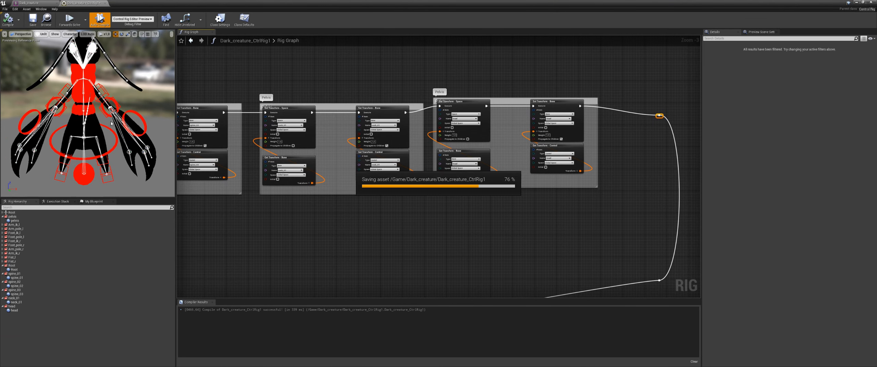
# - Check the pelvis control's gizmo settings and change the Root control's gizmo to Circle_Thick
pyautogui.keyDown('alt'); pyautogui.moveTo(101, 138); pyautogui.dragTo(90, 150); pyautogui.keyUp('alt')
pyautogui.click(18, 221)
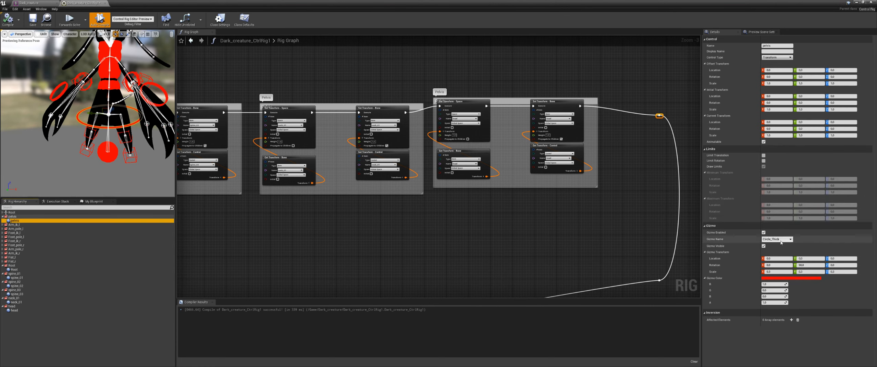
pyautogui.click(14, 270)
pyautogui.click(785, 239)
pyautogui.write('circle')
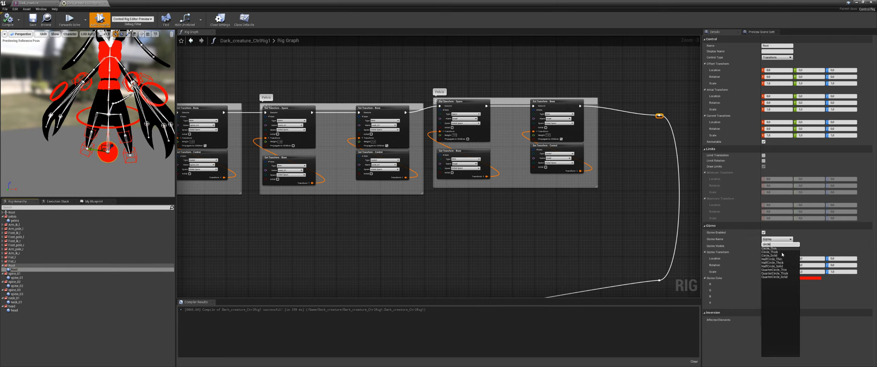
pyautogui.click(770, 252)
# - Set the Root gizmo's X and Y scale to 0,1
pyautogui.click(776, 272)
pyautogui.write('0,1')
pyautogui.press('Tab')
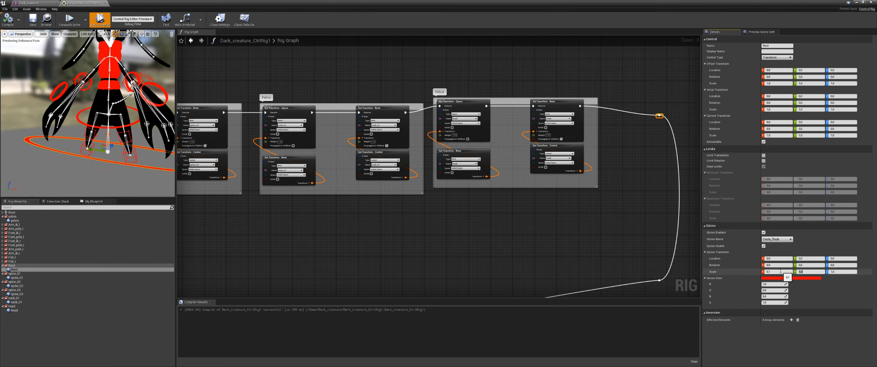
pyautogui.press('Return')
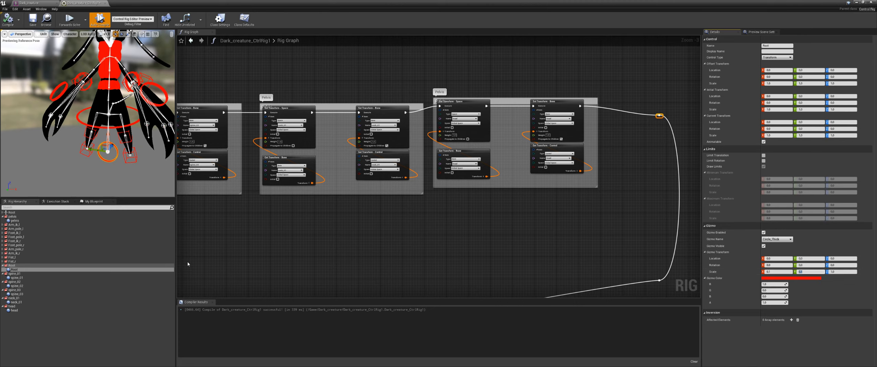
# - Set the Root gizmo's Y rotation to 90 and its X and Y scale to 0,5
pyautogui.rightClick(148, 178)
pyautogui.keyDown('alt'); pyautogui.moveTo(148, 179); pyautogui.dragTo(169, 172); pyautogui.keyUp('alt')
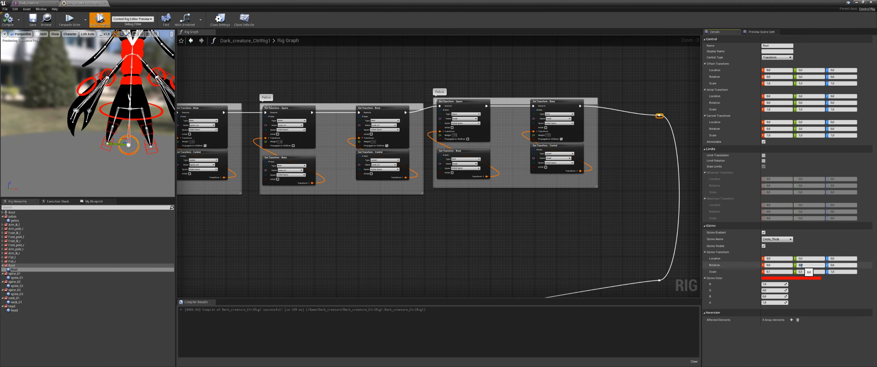
pyautogui.press('Return')
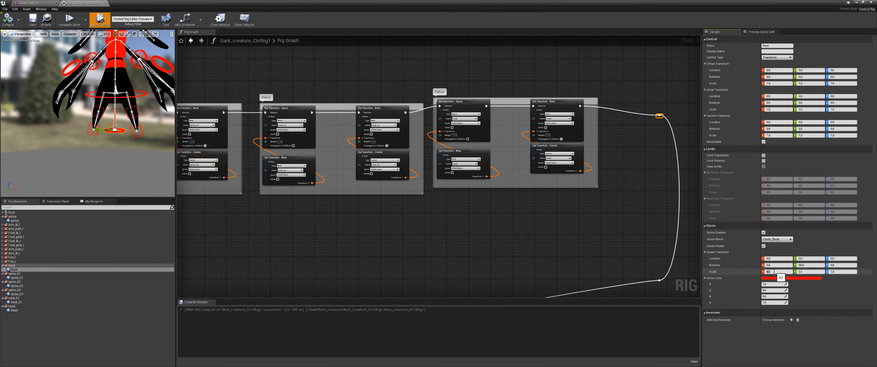
pyautogui.press('Tab')
pyautogui.write('0.5')
pyautogui.press('Tab')
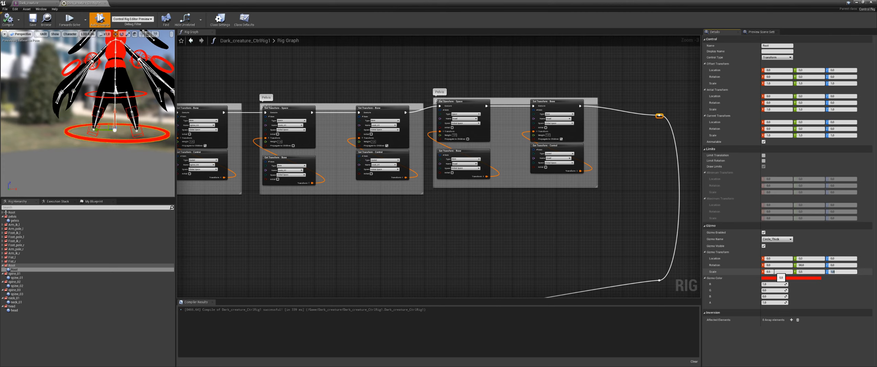
# - Change the spine_01 control's gizmo to Circle_Thick and frame the creature in the viewport
pyautogui.click(17, 278)
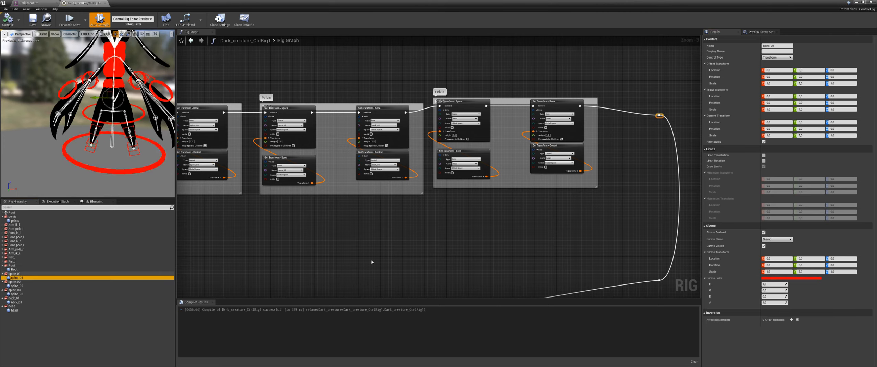
pyautogui.click(768, 240)
pyautogui.write('cir')
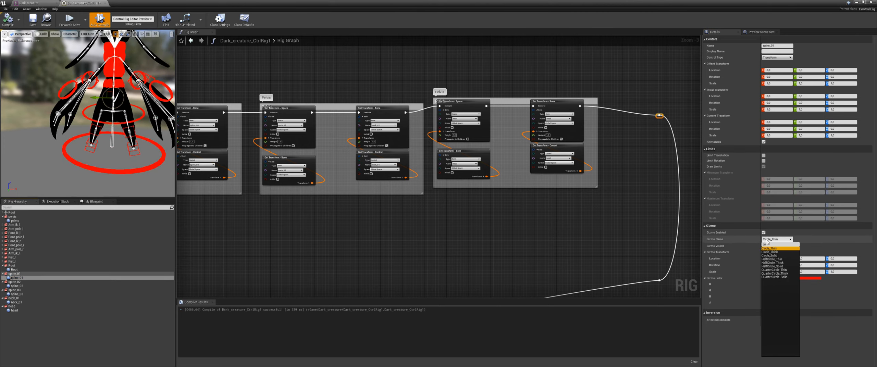
pyautogui.click(770, 252)
pyautogui.scroll(-4, 115, 146)
pyautogui.keyDown('alt'); pyautogui.moveTo(116, 146); pyautogui.dragTo(85, 144); pyautogui.keyUp('alt')
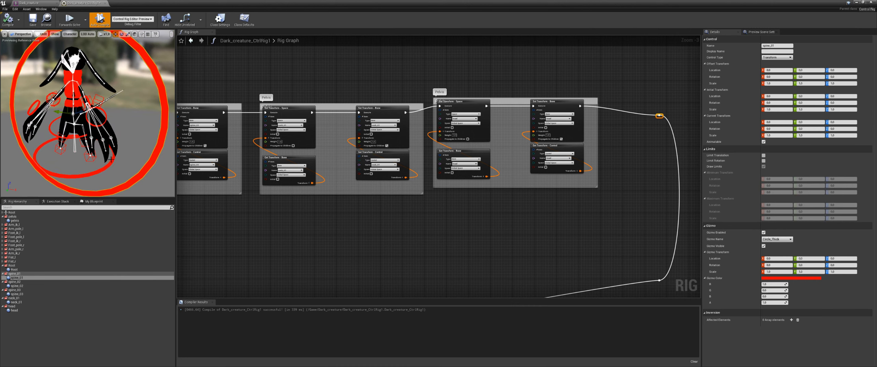
pyautogui.moveTo(112, 159); pyautogui.dragTo(94, 165, button='middle')
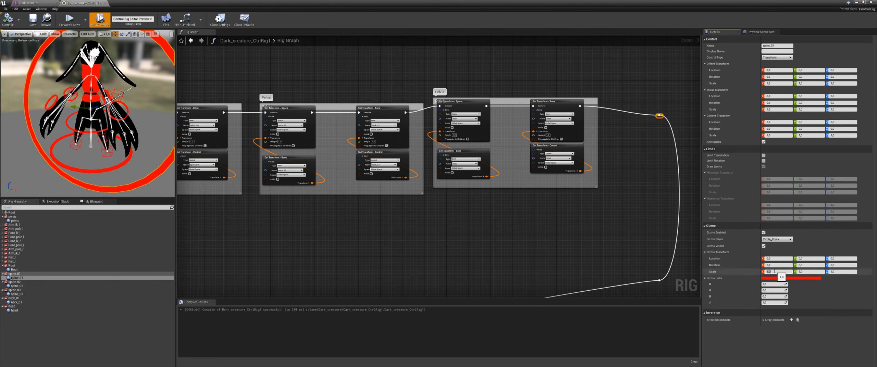
# - Set the spine_01 gizmo's X and Y scale to 0,2 and its Y rotation to 90
pyautogui.write('0.5')
pyautogui.press('Tab')
pyautogui.write('0.5')
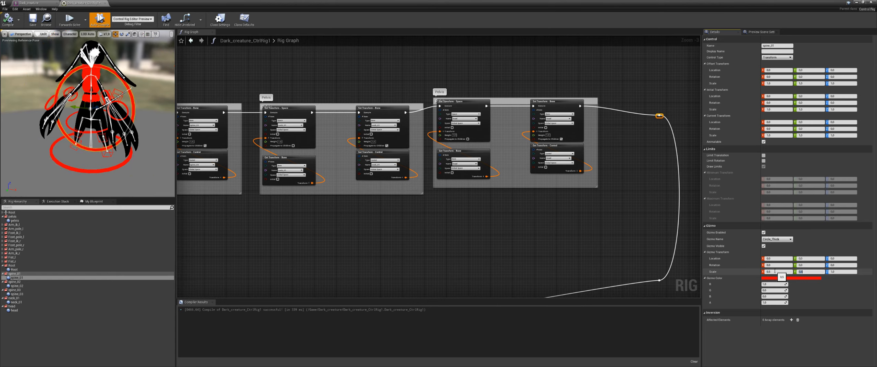
pyautogui.write('0.2')
pyautogui.press('Tab')
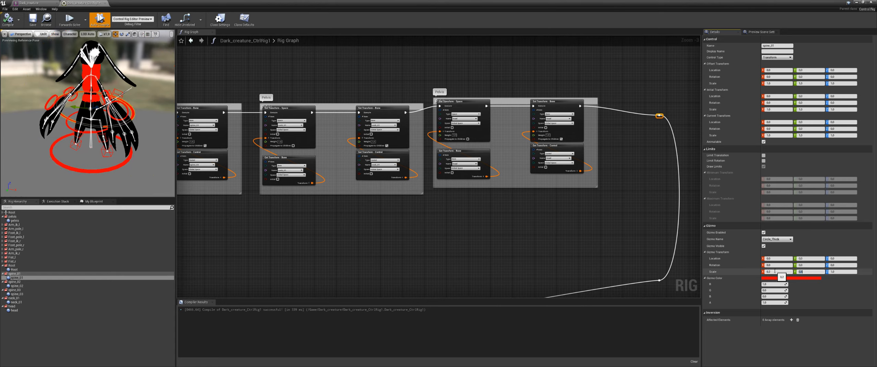
pyautogui.write('0.2')
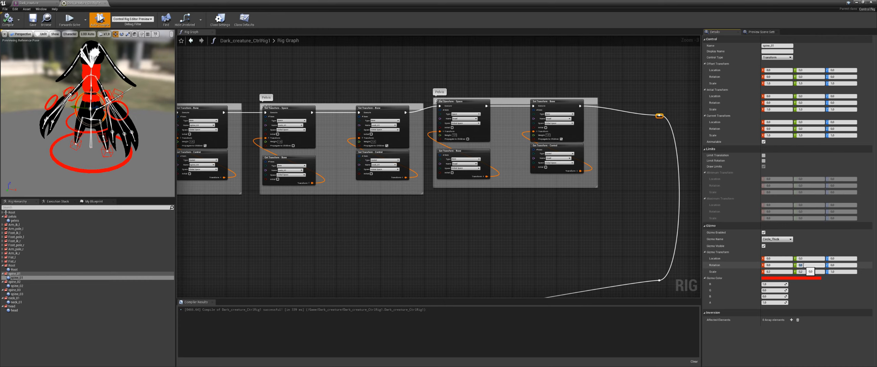
# - Give the spine_02 and spine_03 controls Circle_Thick gizmos, setting the spine_03 gizmo's X and Y scale to 0,12
pyautogui.click(17, 286)
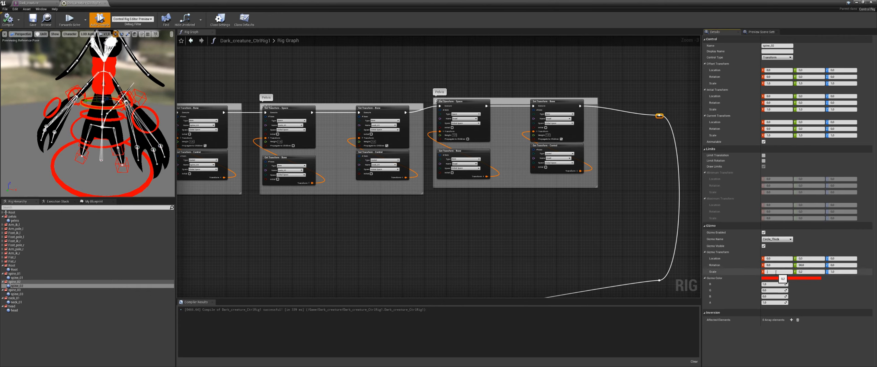
pyautogui.click(17, 295)
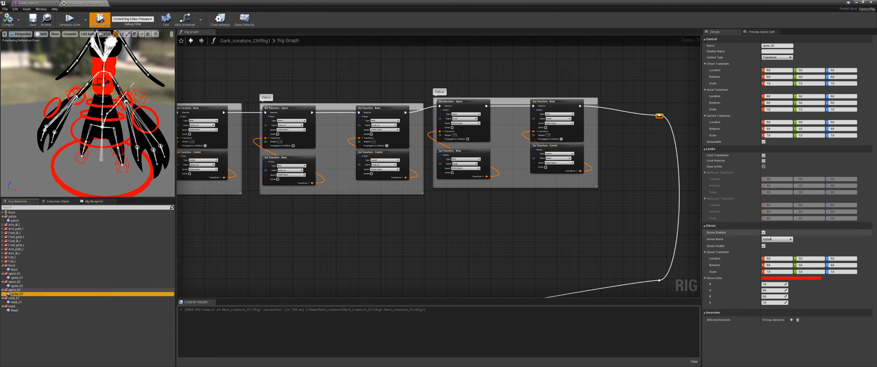
pyautogui.click(777, 239)
pyautogui.click(778, 272)
pyautogui.write('0,12')
pyautogui.click(810, 272)
pyautogui.write('0,12')
# - Set up circle gizmos for the neck_01 and head controls, with the head gizmo's X and Y scale at 0,25
pyautogui.click(16, 302)
pyautogui.click(778, 272)
pyautogui.click(14, 311)
pyautogui.click(776, 272)
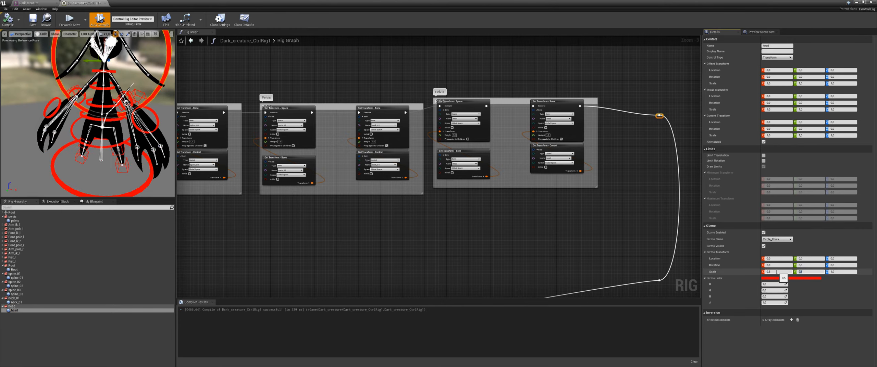
pyautogui.write('0,25')
pyautogui.press('Tab')
pyautogui.write('0,25')
pyautogui.press('Return')
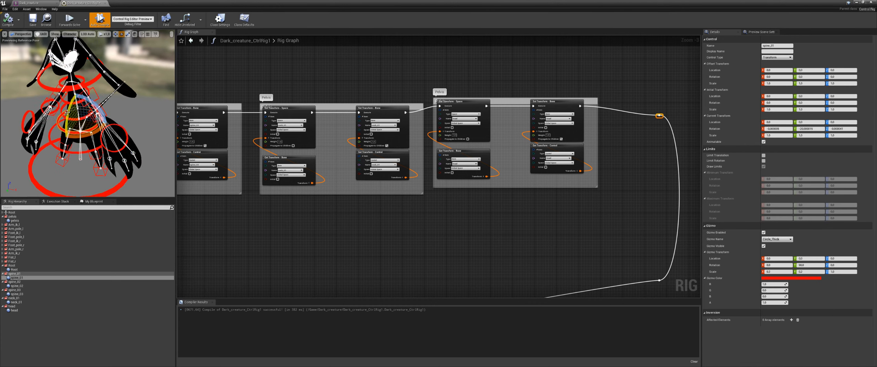
pyautogui.click(16, 302)
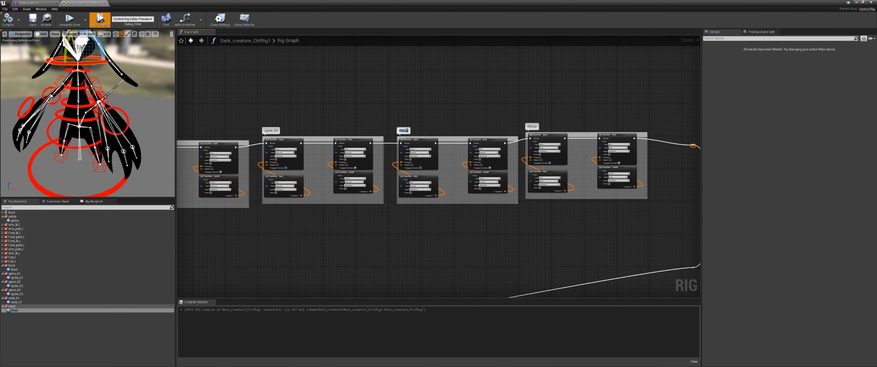
pyautogui.click(14, 311)
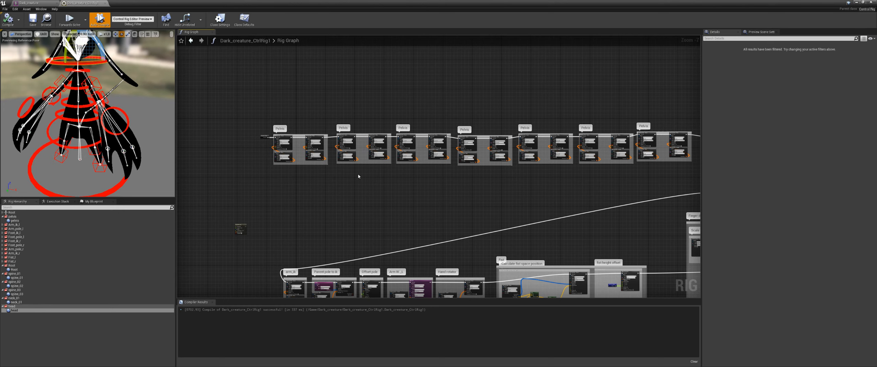
# - Rename the Root node group's comment to match its control and the first two spine groups' comments to spine_01 and spine_02
pyautogui.scroll(5, 357, 176)
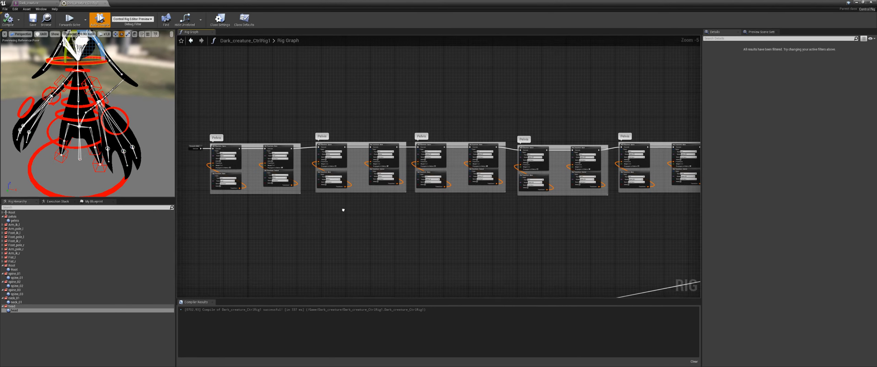
pyautogui.scroll(-2, 282, 191)
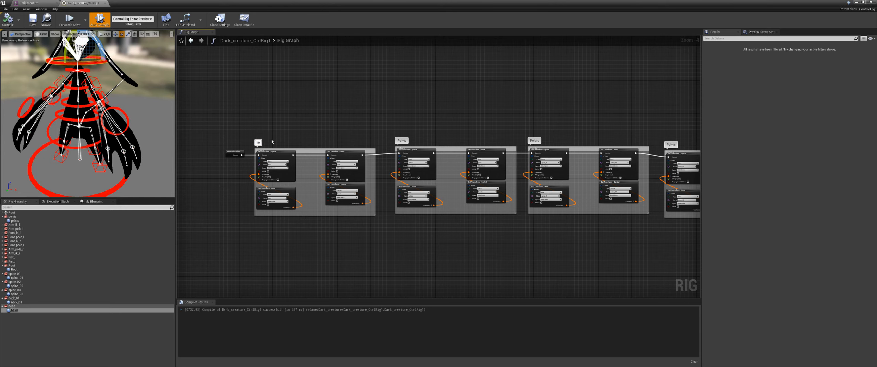
pyautogui.moveTo(408, 117); pyautogui.dragTo(332, 115, button='right')
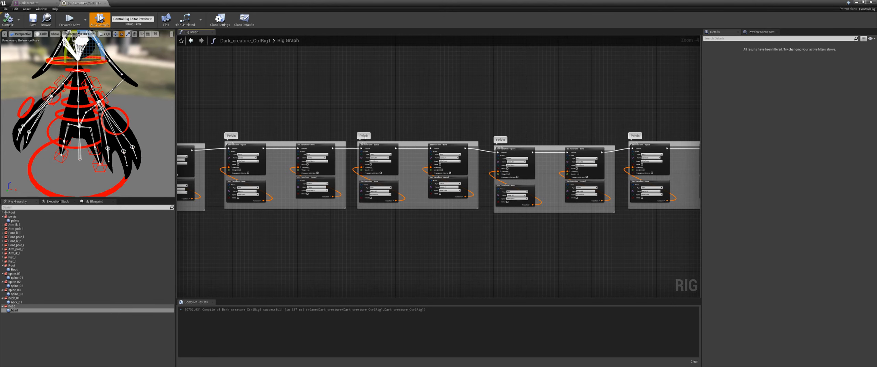
pyautogui.doubleClick(365, 136)
pyautogui.write('spine_02')
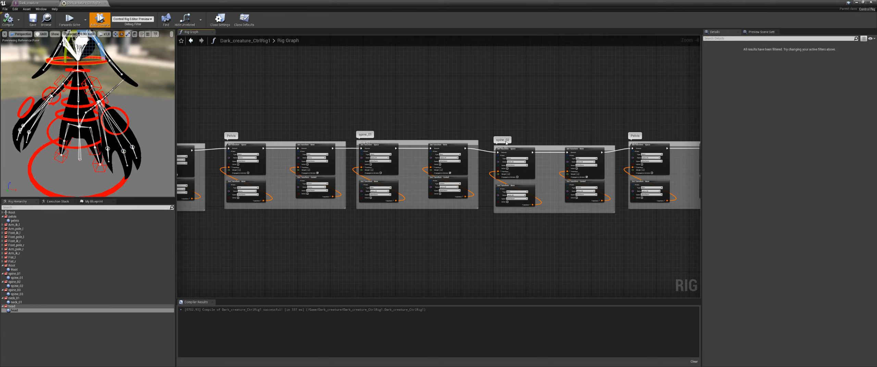
# - Rename the comments of the last three transform node groups to spine_03, neck_01 and head
pyautogui.moveTo(639, 136); pyautogui.dragTo(426, 126, button='right')
pyautogui.doubleClick(425, 126)
pyautogui.write('spine_03')
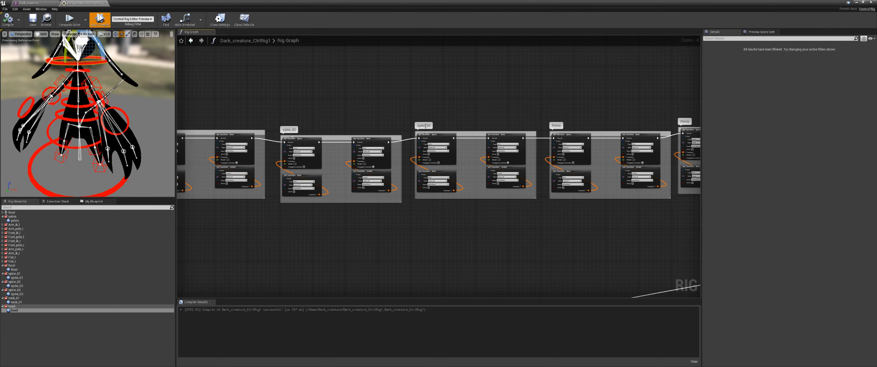
pyautogui.moveTo(560, 125); pyautogui.dragTo(407, 131, button='right')
pyautogui.click(407, 130)
pyautogui.press('BackSpace')
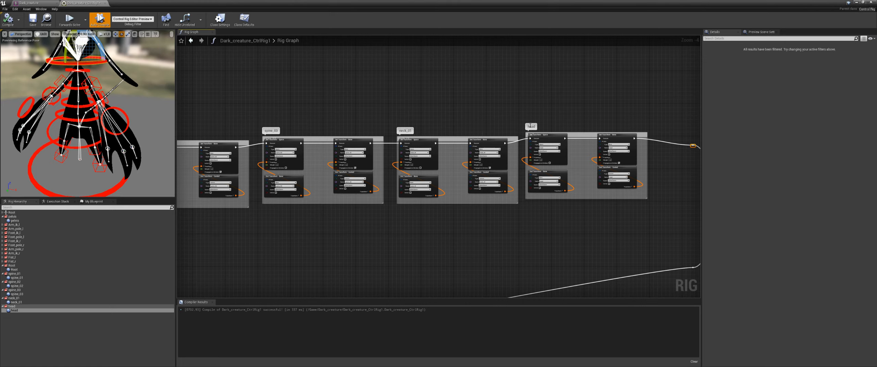
# - Compile the control rig, inspect the new gizmos in the viewport, and save the asset
pyautogui.click(8, 20)
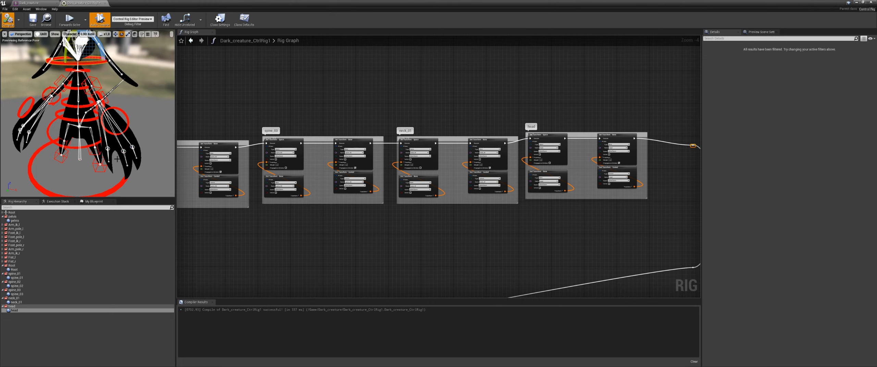
pyautogui.moveTo(86, 113); pyautogui.dragTo(76, 108, button='right')
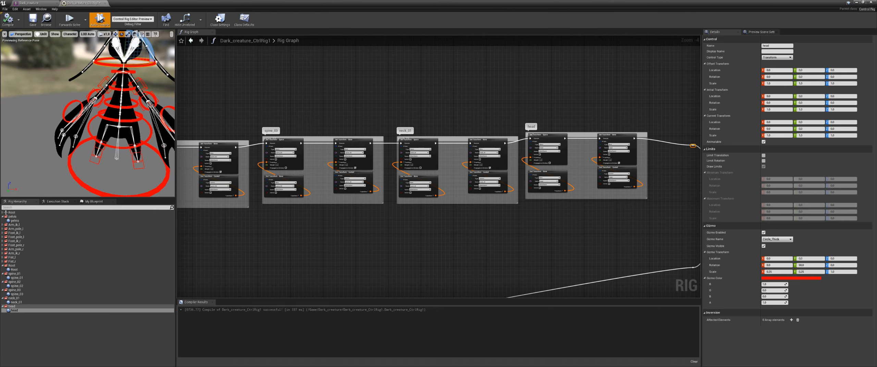
pyautogui.moveTo(85, 113); pyautogui.dragTo(101, 108, button='middle')
pyautogui.hotkey('ctrl', 's')
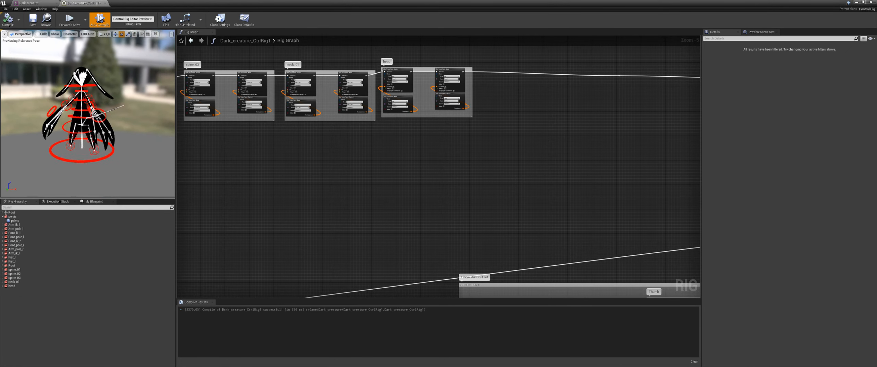
# - Test the spine_01 control by manipulating it in the viewport, and recompile to reset the pose
pyautogui.scroll(2, 82, 132)
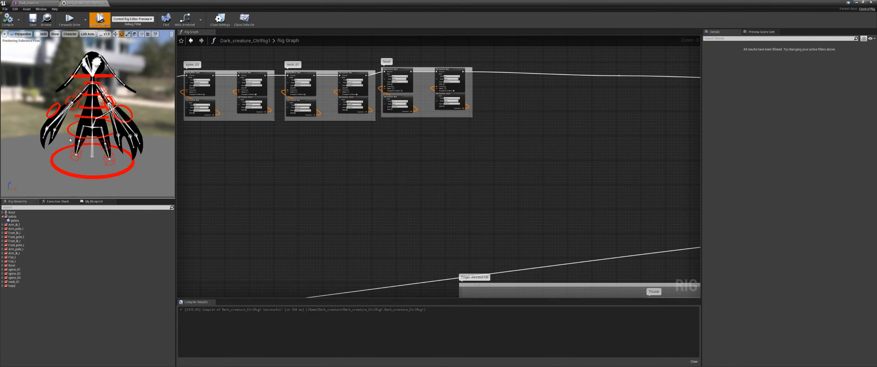
pyautogui.click(82, 132)
pyautogui.moveTo(84, 120)
pyautogui.mouseDown()
pyautogui.moveTo(82, 127)
pyautogui.moveTo(83, 116)
pyautogui.mouseUp()
pyautogui.click(80, 120)
pyautogui.click(8, 21)
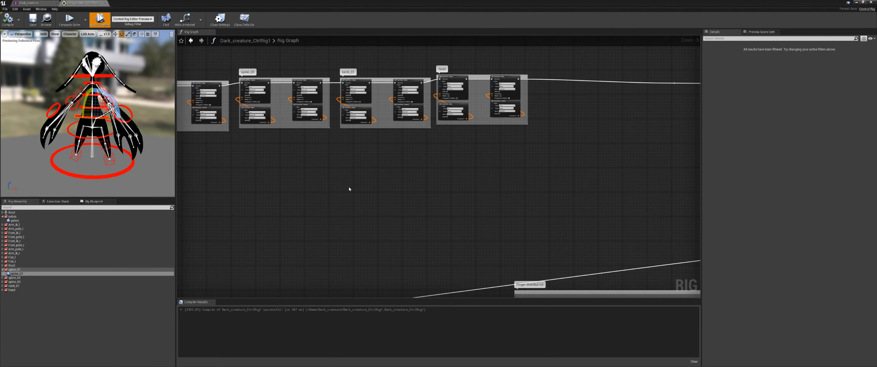
# - Examine the finger nodes in the graph, test-scale the Fist_l control, and recompile to reset the pose
pyautogui.scroll(-4, 453, 205)
pyautogui.moveTo(514, 225); pyautogui.dragTo(392, 123, button='right')
pyautogui.scroll(6, 470, 175)
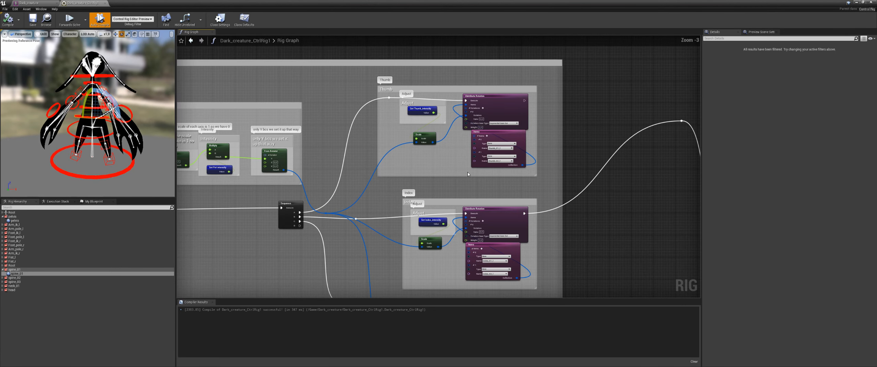
pyautogui.click(131, 112)
pyautogui.press('r')
pyautogui.moveTo(125, 115); pyautogui.dragTo(117, 111)
pyautogui.click(11, 21)
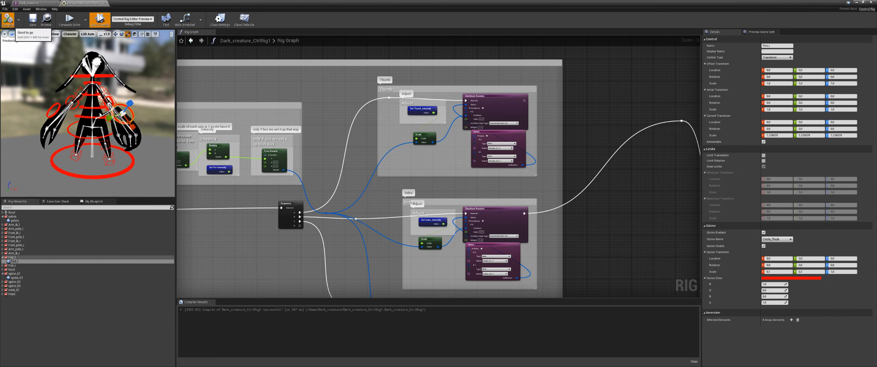
# - Add a Distribute Rotation node beyond the head group, breaking its automatic execution link and the head group's outgoing link
pyautogui.moveTo(343, 83); pyautogui.dragTo(391, 219, button='right')
pyautogui.scroll(-2, 391, 82)
pyautogui.moveTo(391, 82); pyautogui.dragTo(442, 225, button='right')
pyautogui.moveTo(398, 137); pyautogui.dragTo(452, 192, button='right')
pyautogui.scroll(1, 452, 190)
pyautogui.rightClick(398, 164)
pyautogui.write('dist')
pyautogui.press('Return')
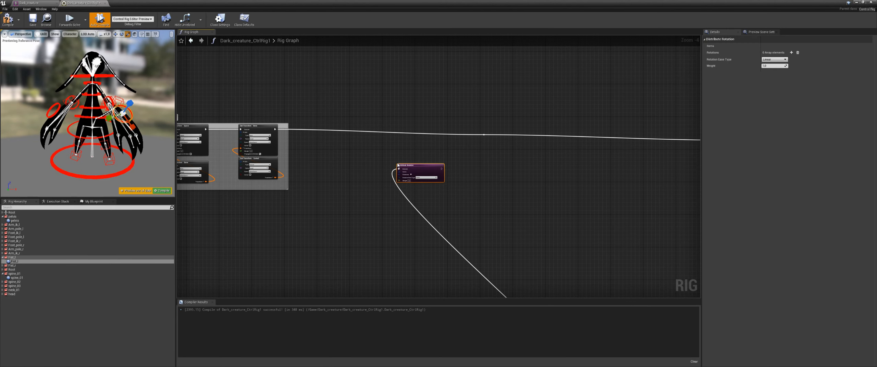
pyautogui.keyDown('alt'); pyautogui.click(399, 169); pyautogui.keyUp('alt')
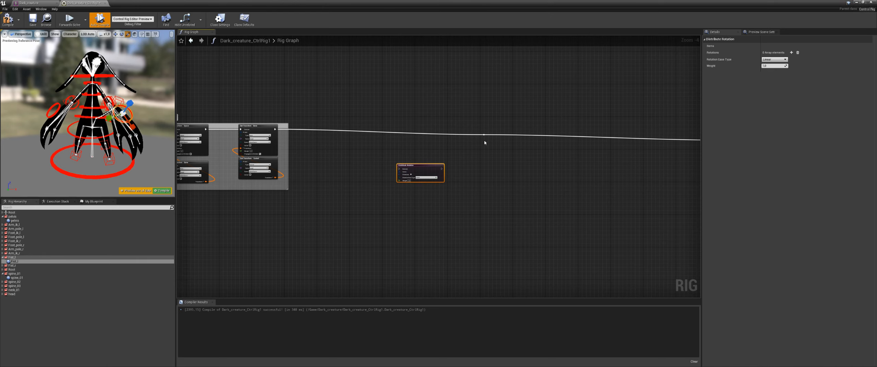
pyautogui.keyDown('alt'); pyautogui.click(275, 129); pyautogui.keyUp('alt')
pyautogui.scroll(3, 354, 178)
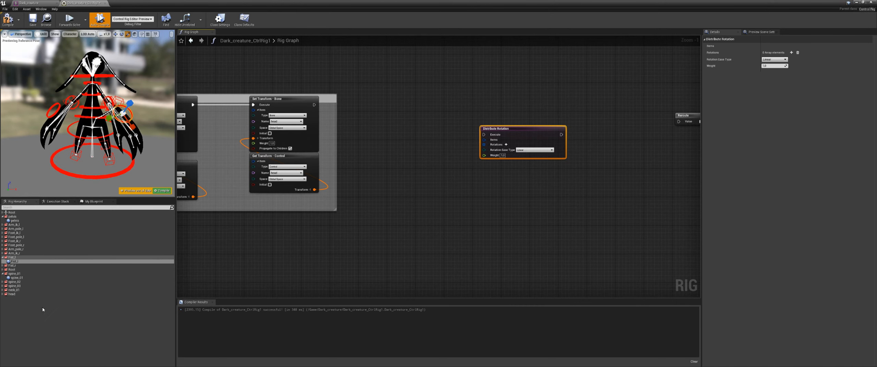
# - Create a new unparented control in the rig hierarchy and name it distribute rotation
pyautogui.click(3, 274)
pyautogui.click(2, 261)
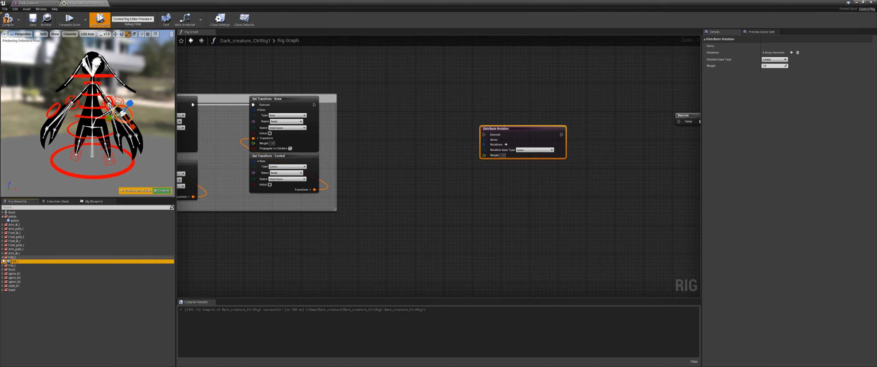
pyautogui.click(2, 257)
pyautogui.rightClick(35, 197)
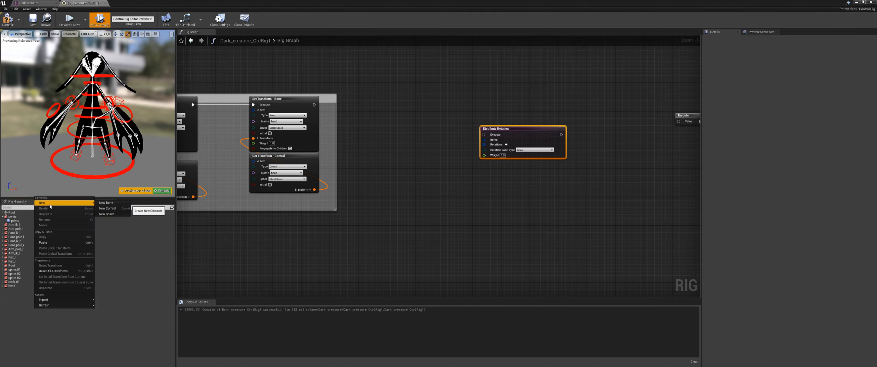
pyautogui.click(116, 209)
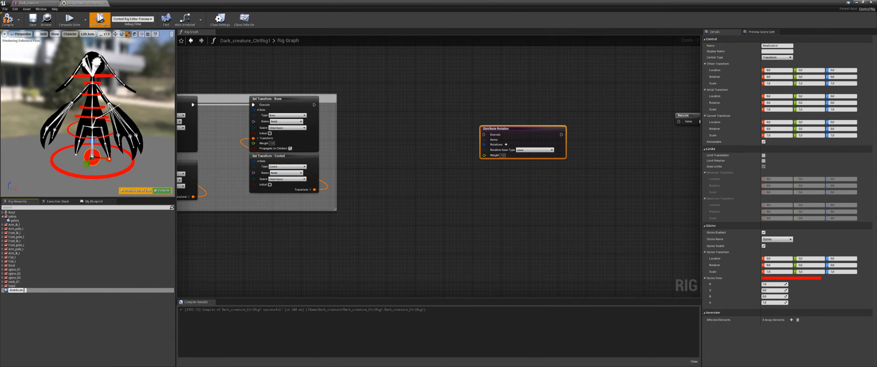
pyautogui.write('distribute rotation')
pyautogui.press('Return')
# - Add a Get Transform node for the distribute rotation control and chain the Distribute Rotation node after the head group
pyautogui.moveTo(20, 290); pyautogui.dragTo(413, 201)
pyautogui.click(397, 198)
pyautogui.moveTo(303, 109); pyautogui.dragTo(482, 135)
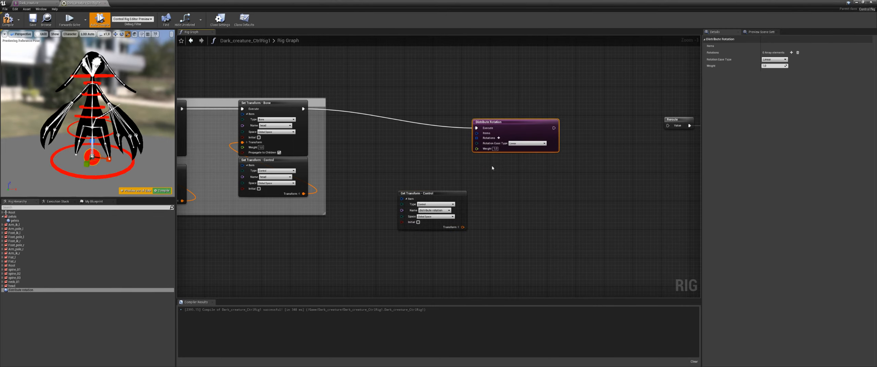
pyautogui.moveTo(414, 210); pyautogui.dragTo(474, 218)
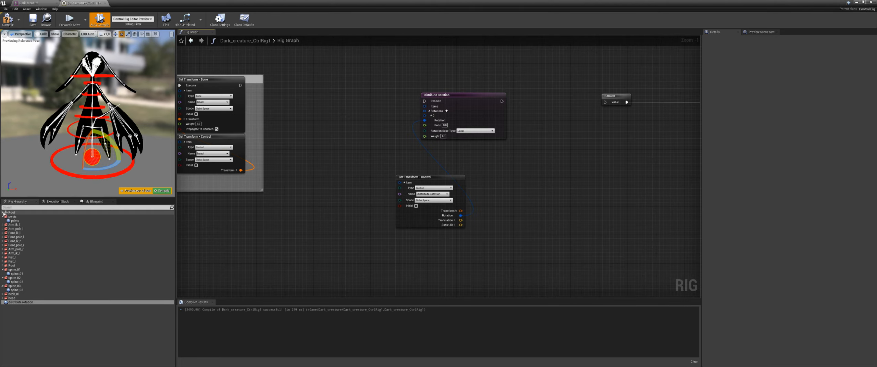
# - Create an Items collection of bones spine_01 to spine_03 and wire it and the head group's execution into Distribute Rotation
pyautogui.keyDown('shift'); pyautogui.click(3, 213); pyautogui.keyUp('shift')
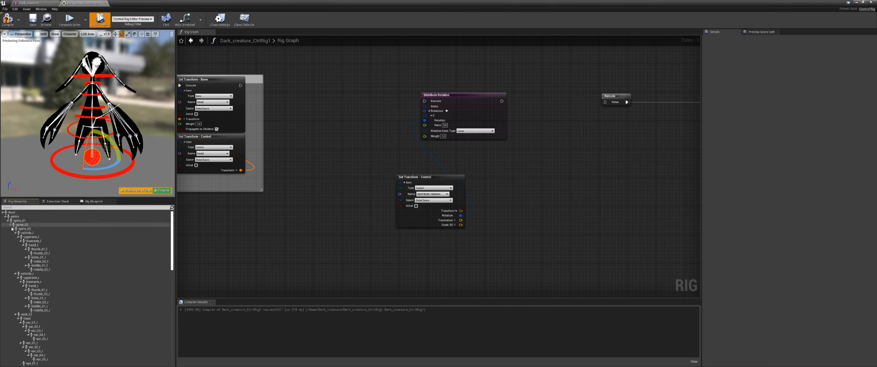
pyautogui.click(15, 221)
pyautogui.keyDown('shift'); pyautogui.click(26, 229); pyautogui.keyUp('shift')
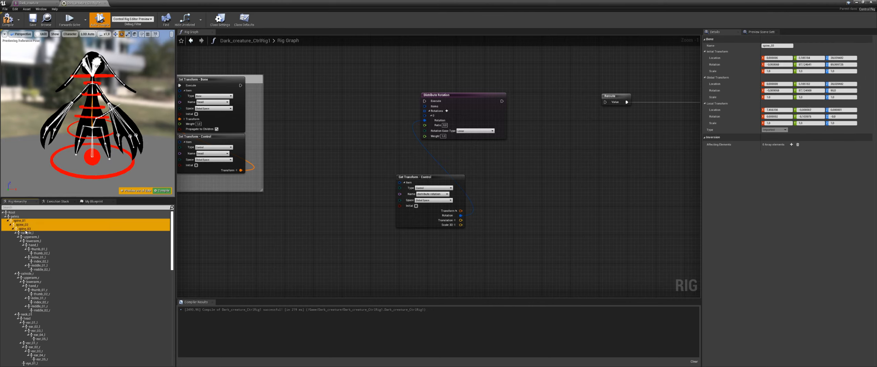
pyautogui.moveTo(294, 183); pyautogui.dragTo(301, 139)
pyautogui.click(315, 191)
pyautogui.moveTo(314, 192); pyautogui.dragTo(313, 174)
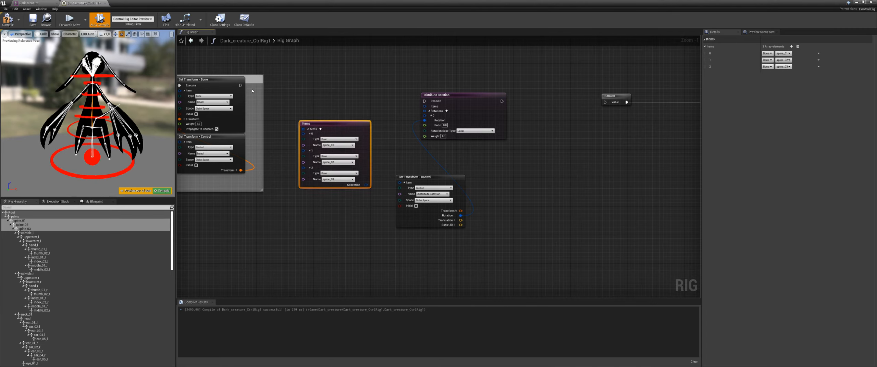
pyautogui.moveTo(241, 85); pyautogui.dragTo(425, 101)
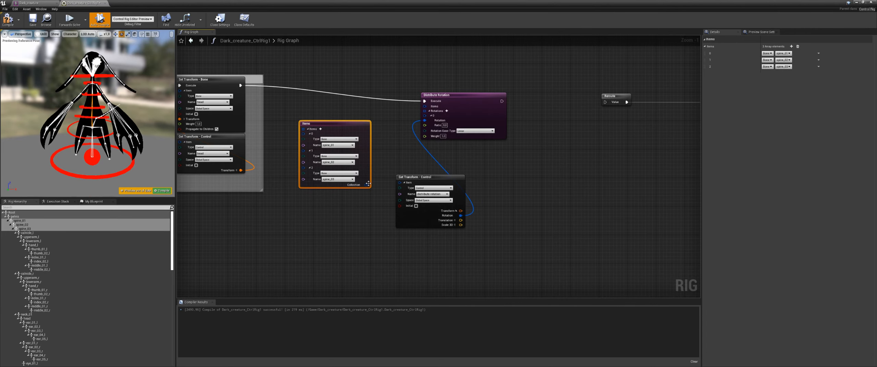
pyautogui.moveTo(366, 185); pyautogui.dragTo(425, 106)
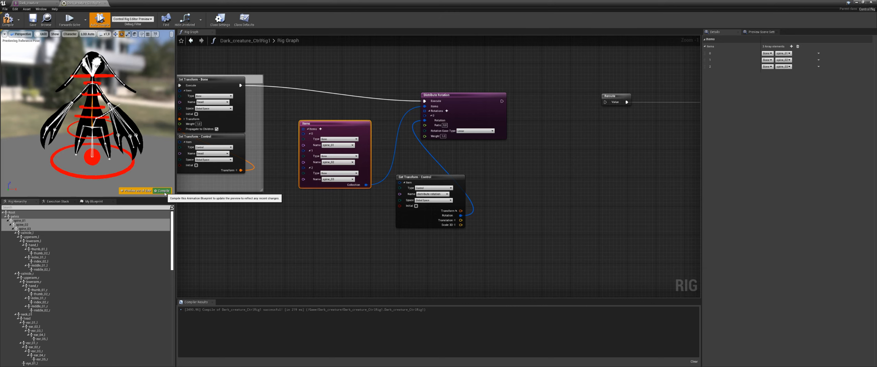
# - Compile the rig, test-rotate the distribute rotation control in the viewport, and examine the node order in the graph
pyautogui.click(163, 191)
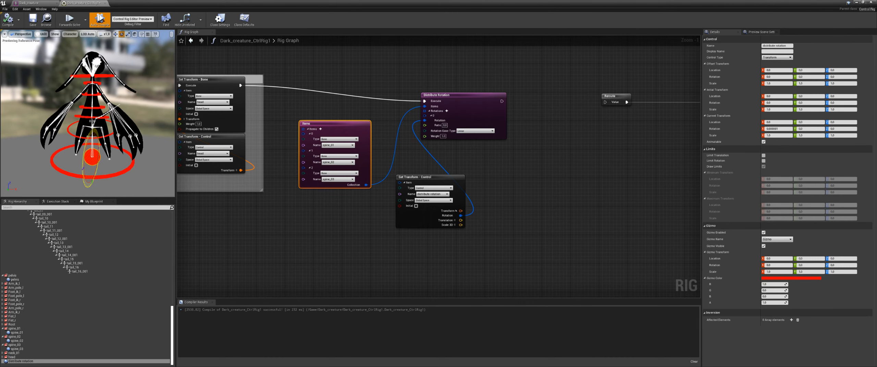
pyautogui.moveTo(86, 171)
pyautogui.mouseDown()
pyautogui.moveTo(98, 179)
pyautogui.moveTo(119, 172)
pyautogui.moveTo(96, 165)
pyautogui.mouseUp()
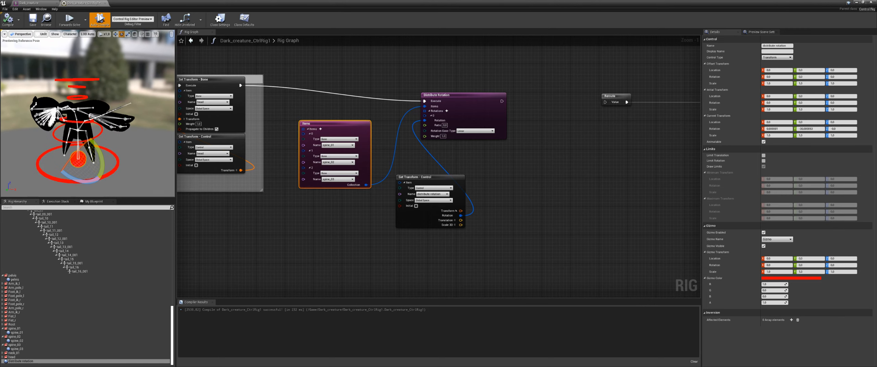
pyautogui.scroll(-4, 314, 225)
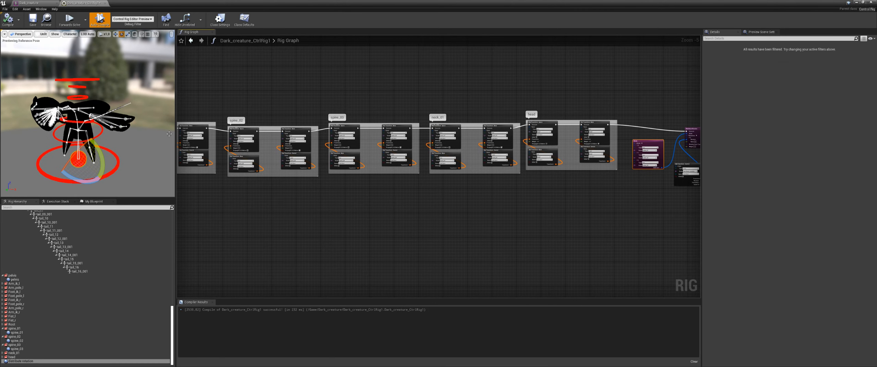
pyautogui.moveTo(517, 203); pyautogui.dragTo(233, 211, button='right')
pyautogui.scroll(2, 340, 220)
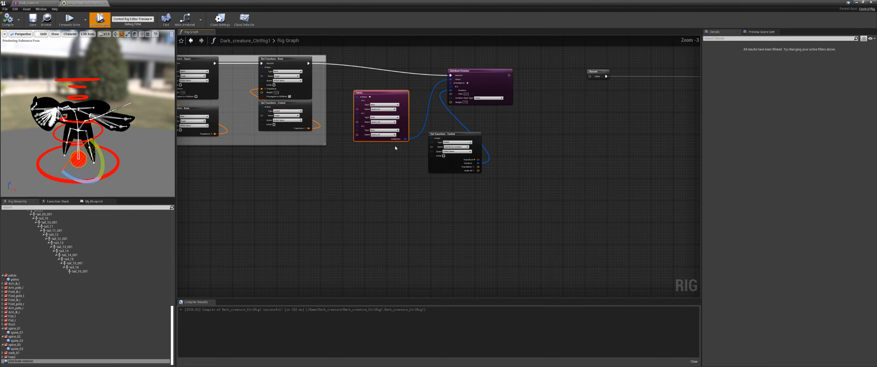
# - Detach the Distribute Rotation nodes from the head group and insert them between Forwards Solve and the first Set Transform group
pyautogui.keyDown('alt'); pyautogui.click(308, 63); pyautogui.keyUp('alt')
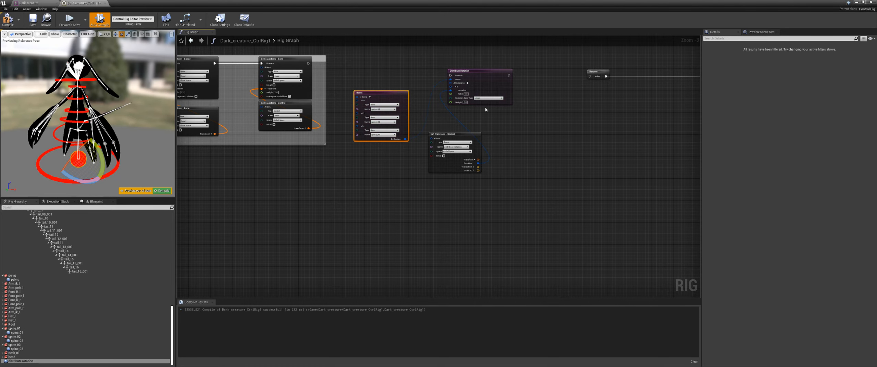
pyautogui.moveTo(481, 54); pyautogui.dragTo(404, 167)
pyautogui.moveTo(452, 135); pyautogui.dragTo(349, 155)
pyautogui.moveTo(281, 127); pyautogui.dragTo(314, 150, button='right')
pyautogui.scroll(2, 314, 151)
pyautogui.moveTo(264, 84); pyautogui.dragTo(394, 109)
pyautogui.moveTo(471, 109); pyautogui.dragTo(501, 80)
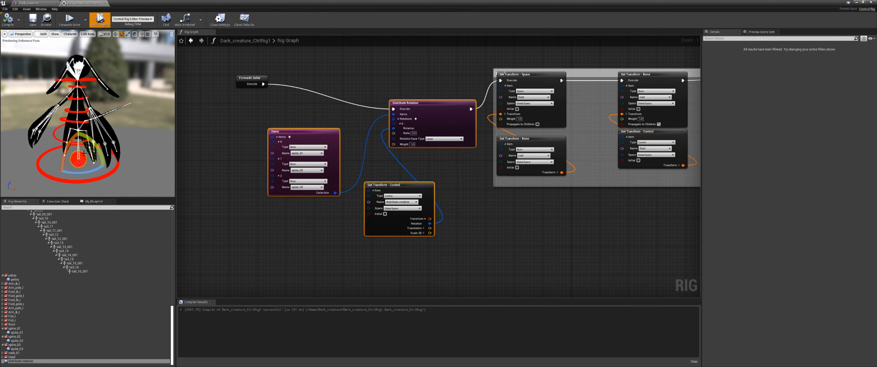
# - Test the distribute rotation control in the viewport and inspect the spine_03 control from another angle
pyautogui.moveTo(67, 145); pyautogui.dragTo(102, 172)
pyautogui.keyDown('alt'); pyautogui.moveTo(98, 117); pyautogui.dragTo(55, 84); pyautogui.keyUp('alt')
pyautogui.click(30, 101)
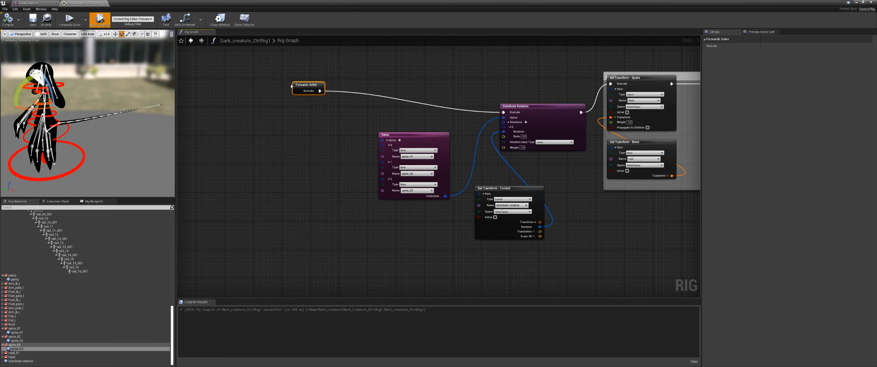
# - Tidy the graph by repositioning the Forwards Solve, Distribute Rotation, Items and Get Transform nodes
pyautogui.moveTo(291, 87); pyautogui.dragTo(270, 86)
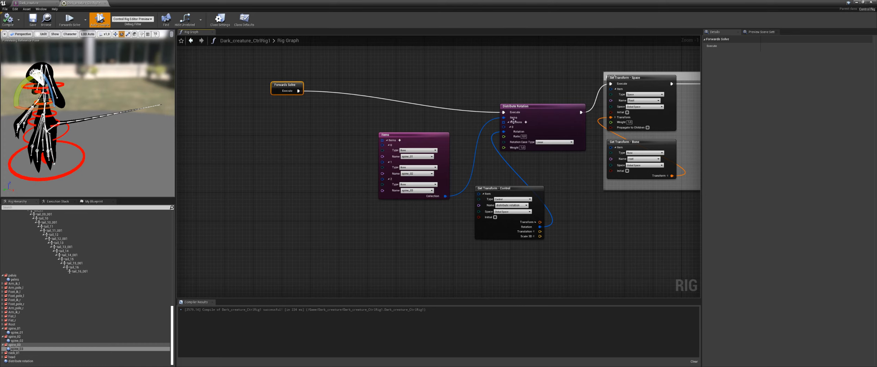
pyautogui.moveTo(545, 106); pyautogui.dragTo(519, 81)
pyautogui.moveTo(412, 135); pyautogui.dragTo(393, 121)
pyautogui.moveTo(518, 189); pyautogui.dragTo(516, 139)
pyautogui.moveTo(288, 206); pyautogui.dragTo(296, 202, button='right')
# - Set the distribute rotation control's gizmo to Hexagon_Thick and its gizmo scale to 0.75 in X and Y
pyautogui.keyDown('alt'); pyautogui.moveTo(93, 137); pyautogui.dragTo(137, 122); pyautogui.keyUp('alt')
pyautogui.click(94, 154)
pyautogui.scroll(-1, 15, 311)
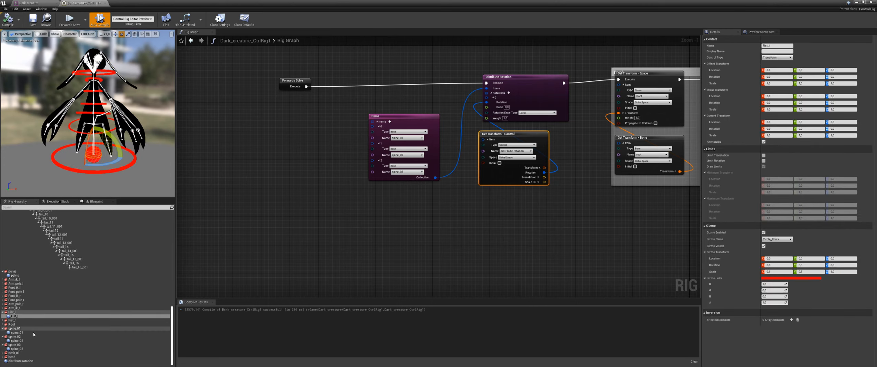
pyautogui.click(29, 361)
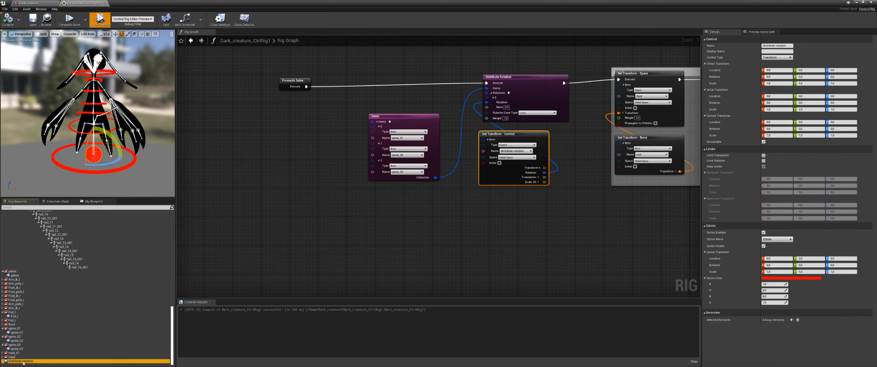
pyautogui.click(771, 240)
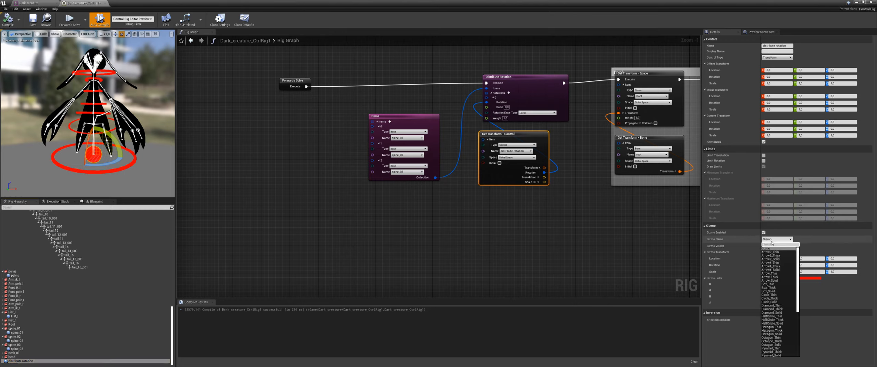
pyautogui.write('hexa')
pyautogui.click(776, 253)
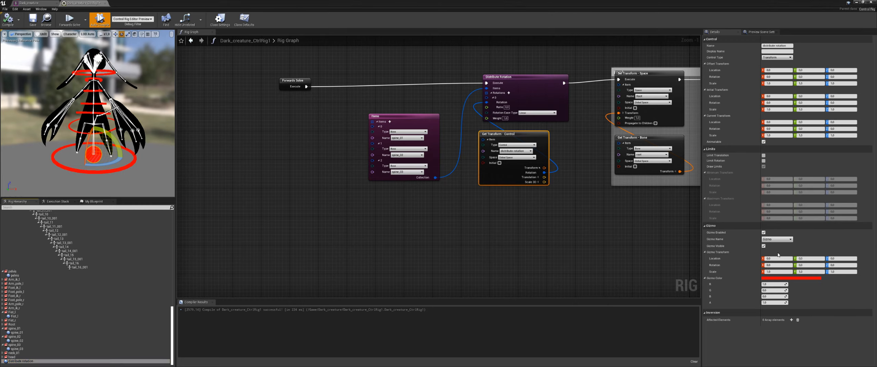
pyautogui.click(778, 271)
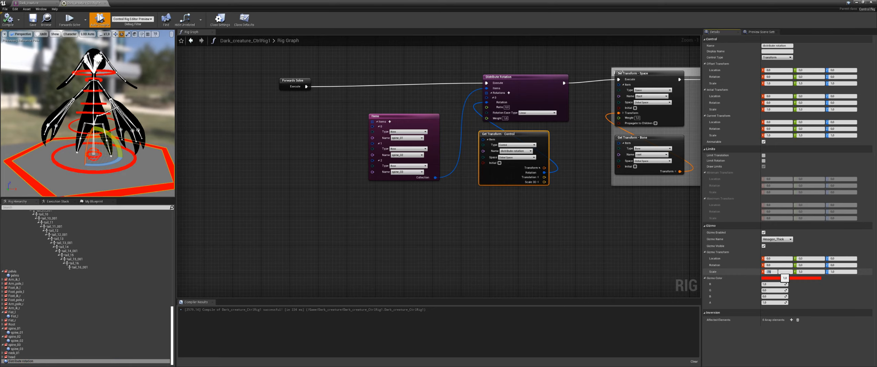
pyautogui.click(809, 272)
pyautogui.press('Return')
# - Align Forwards Solve with the Distribute Rotation node and leave more room between the nodes
pyautogui.moveTo(507, 238); pyautogui.dragTo(458, 236, button='right')
pyautogui.moveTo(362, 231); pyautogui.dragTo(403, 262, button='right')
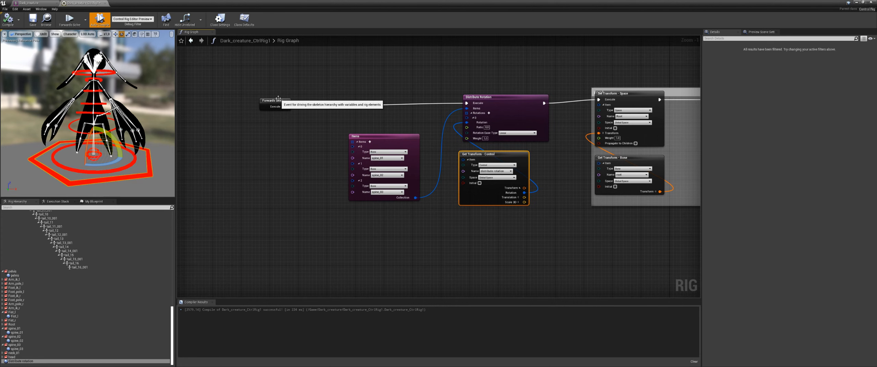
pyautogui.click(263, 99)
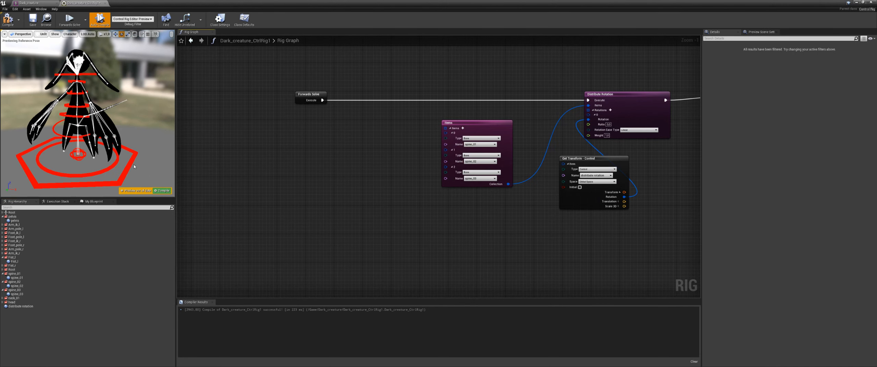
# - Test the distribute rotation control through its hexagon gizmo, and recompile to reset the pose
pyautogui.click(132, 164)
pyautogui.moveTo(69, 141); pyautogui.dragTo(97, 139)
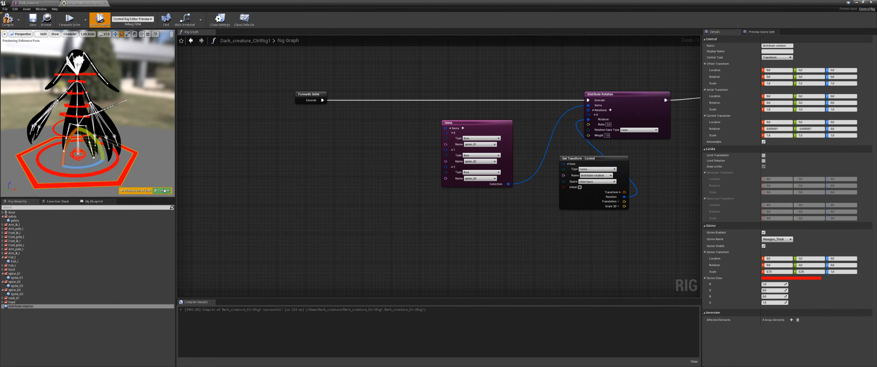
pyautogui.click(164, 191)
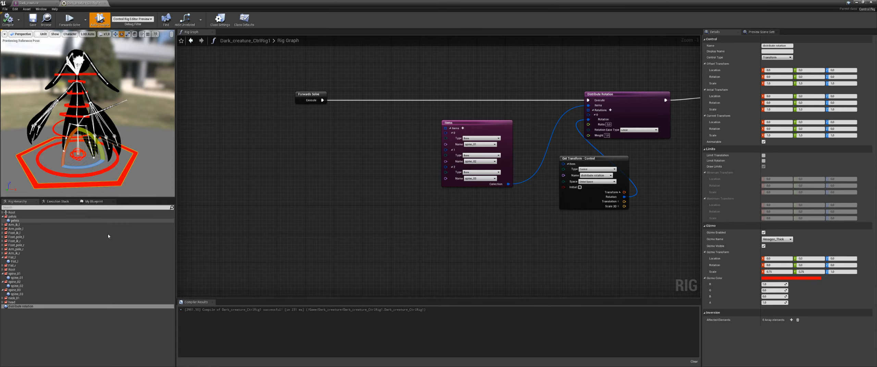
# - Create a new space named distribute rotation and parent the distribute rotation control under it
pyautogui.rightClick(24, 317)
pyautogui.moveTo(42, 210)
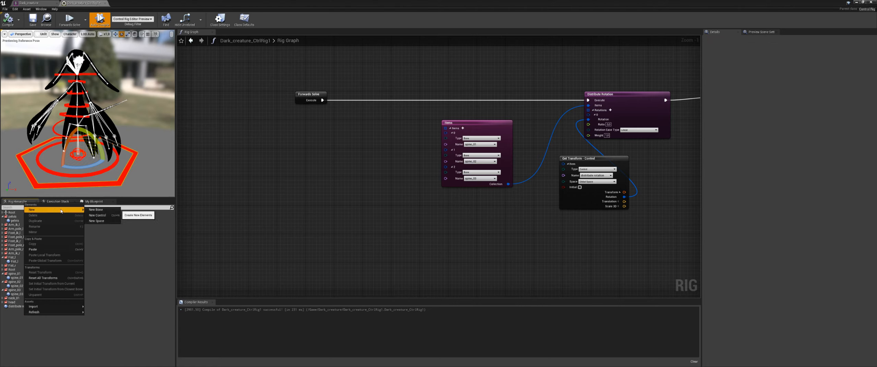
pyautogui.click(101, 220)
pyautogui.click(29, 307)
pyautogui.press('F2')
pyautogui.hotkey('ctrl', 'c')
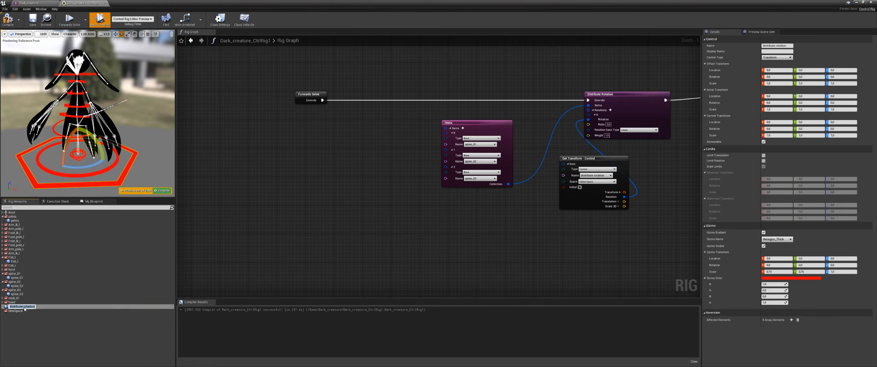
pyautogui.click(25, 311)
pyautogui.press('F2')
pyautogui.hotkey('ctrl', 'v')
pyautogui.press('Return')
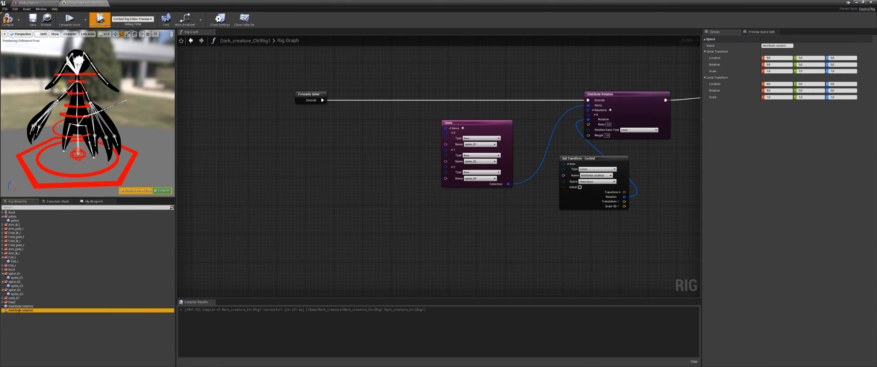
pyautogui.click(26, 307)
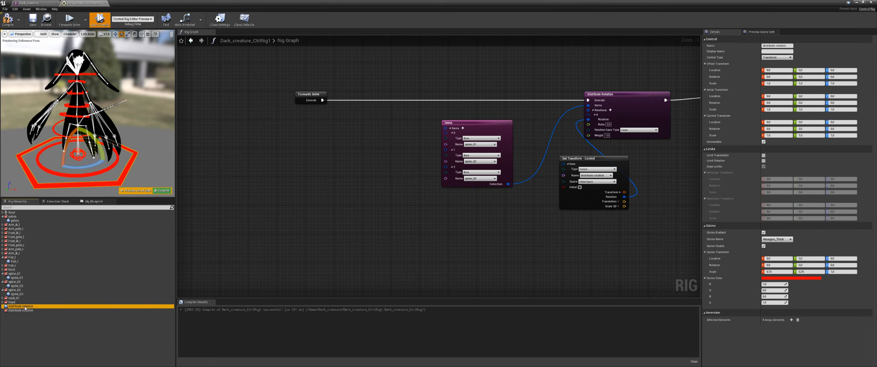
pyautogui.moveTo(25, 308); pyautogui.dragTo(27, 311)
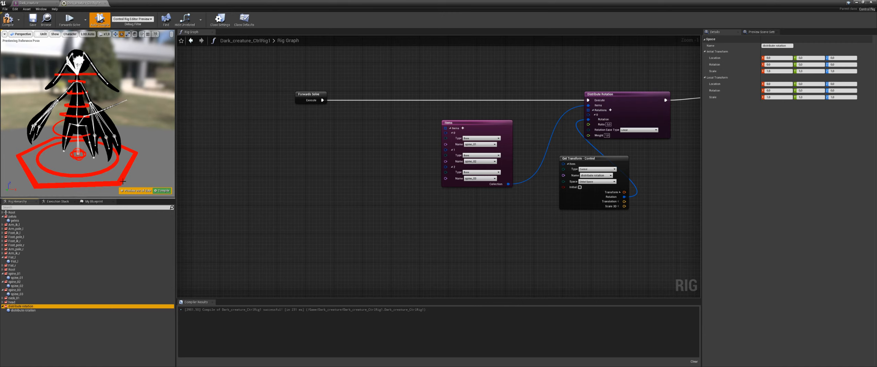
# - Compile the rig and test the distribute rotation control by rotating its hexagon gizmo
pyautogui.click(163, 191)
pyautogui.click(126, 174)
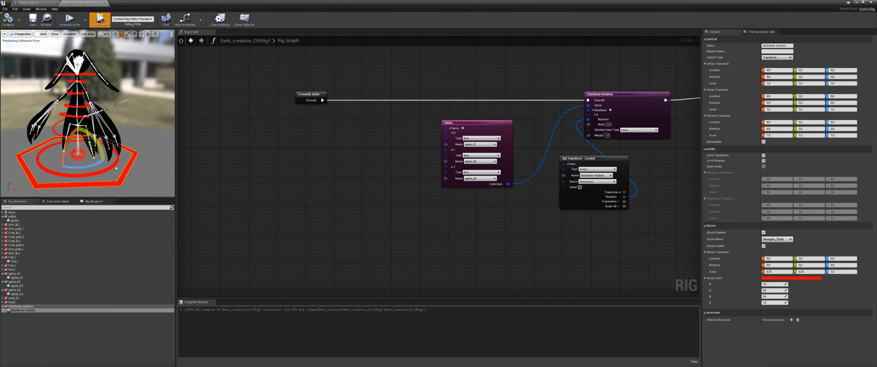
pyautogui.moveTo(66, 147); pyautogui.dragTo(97, 139)
pyautogui.moveTo(351, 187); pyautogui.dragTo(310, 204, button='right')
pyautogui.moveTo(346, 212); pyautogui.dragTo(301, 210, button='right')
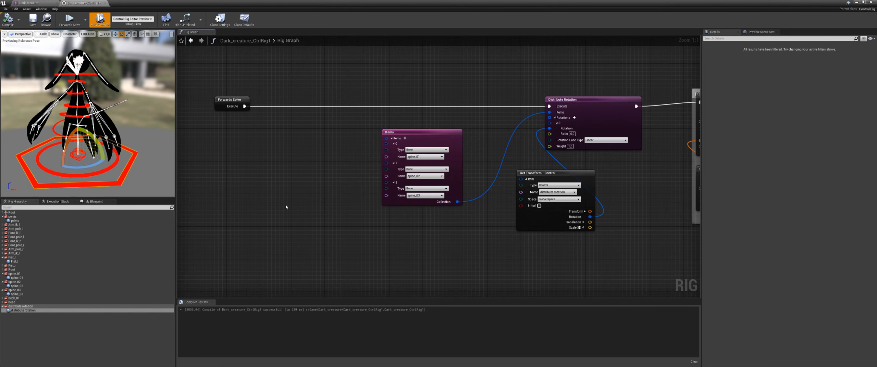
pyautogui.press('w')
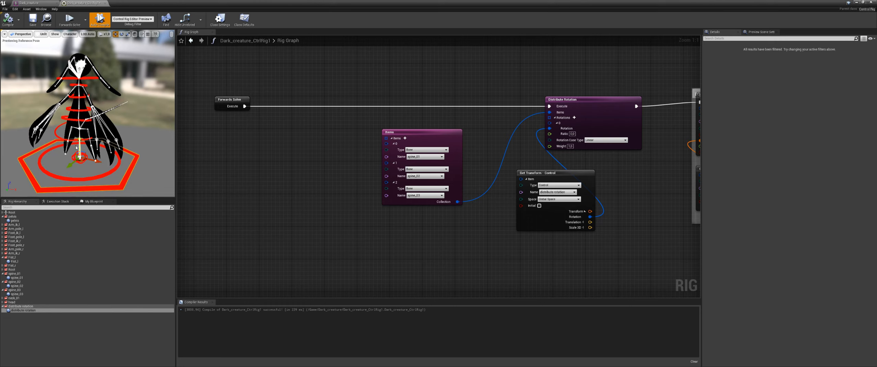
# - Examine the spine_01 bone's orientation on the Dark_creature skeletal mesh and compare it with the distribute rotation control's axes in the rig
pyautogui.click(44, 3)
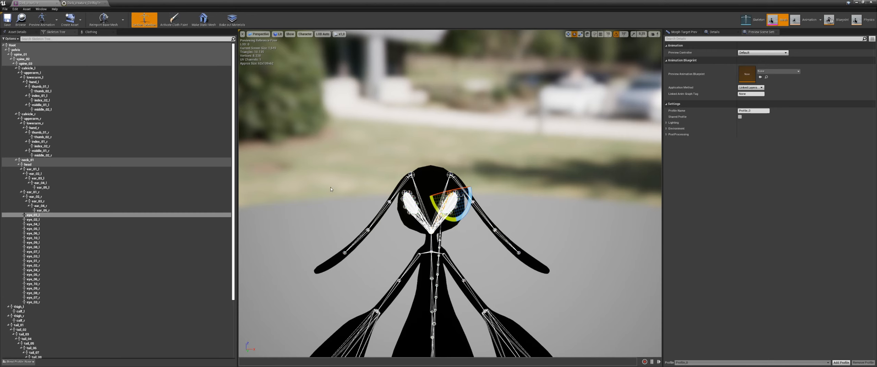
pyautogui.moveTo(332, 194); pyautogui.dragTo(357, 240, button='middle')
pyautogui.click(21, 54)
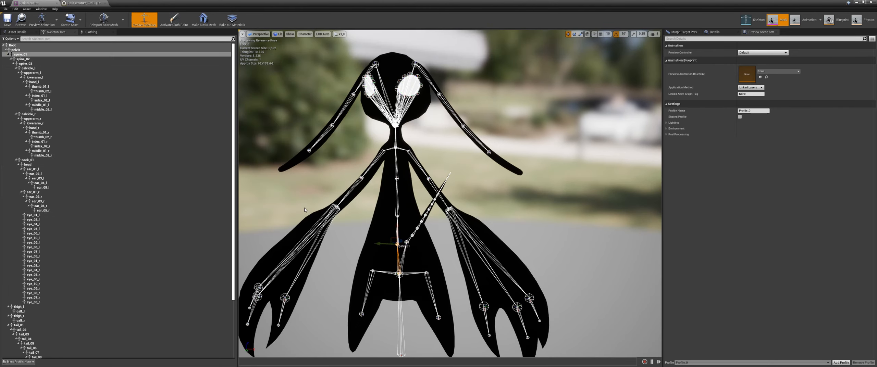
pyautogui.keyDown('alt'); pyautogui.moveTo(357, 257); pyautogui.dragTo(399, 241); pyautogui.keyUp('alt')
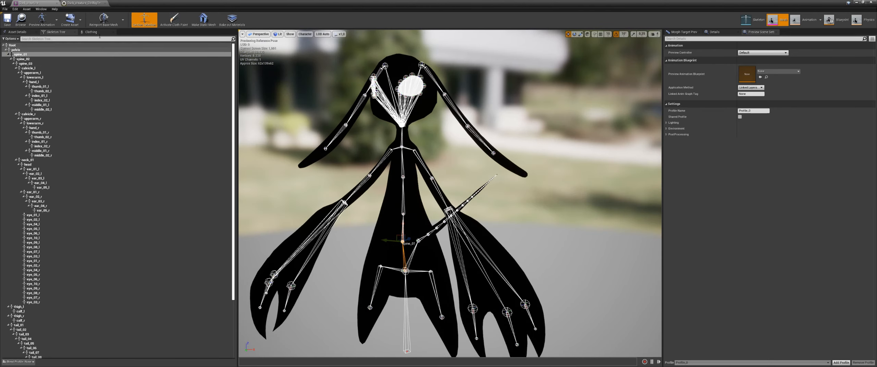
pyautogui.click(88, 2)
pyautogui.press('e')
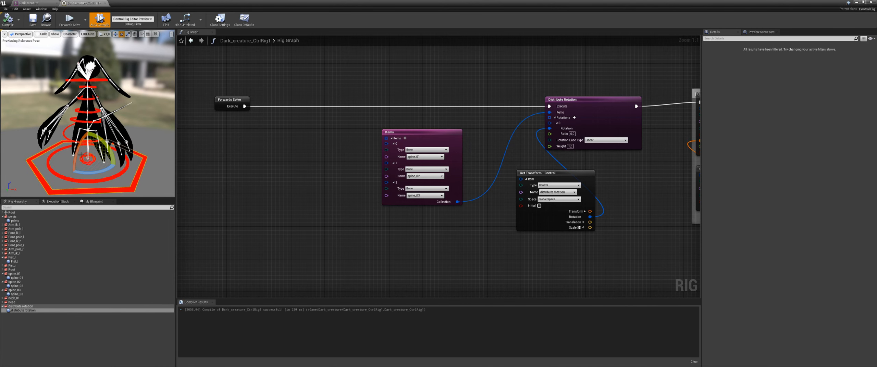
pyautogui.moveTo(76, 137); pyautogui.dragTo(77, 94)
# - Move Forwards Solve farther from the other nodes and add a Set Transform node for the distribute rotation space
pyautogui.moveTo(334, 223); pyautogui.dragTo(286, 224, button='right')
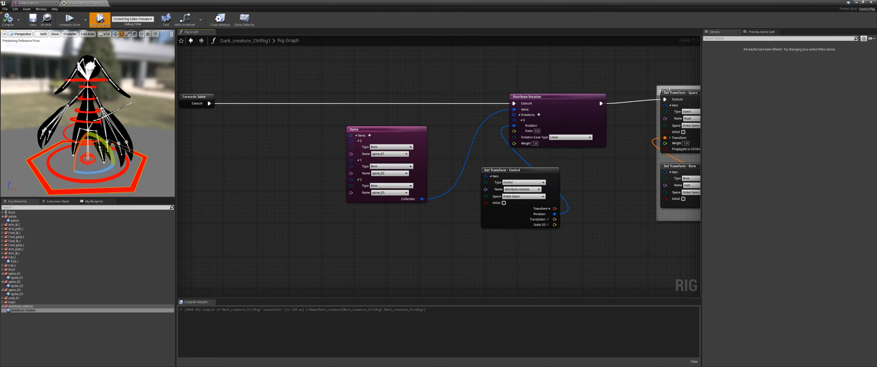
pyautogui.moveTo(247, 170); pyautogui.dragTo(368, 192, button='right')
pyautogui.moveTo(311, 119); pyautogui.dragTo(278, 120)
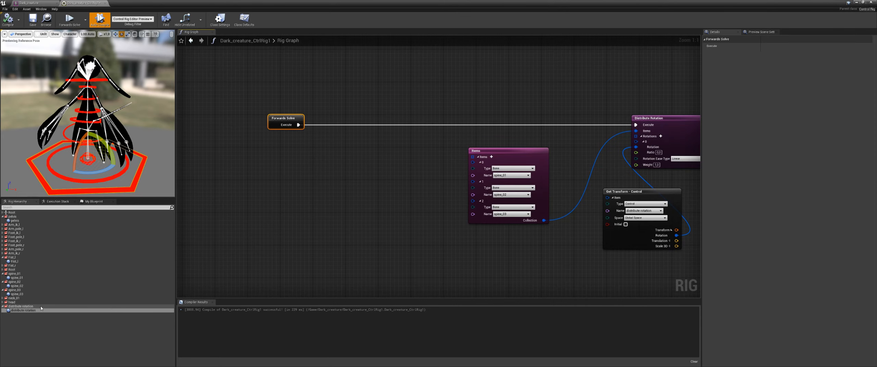
pyautogui.click(20, 307)
pyautogui.moveTo(227, 268); pyautogui.dragTo(356, 157)
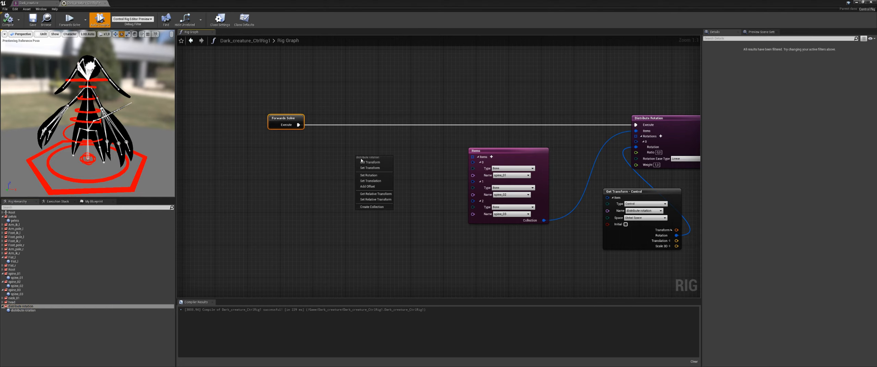
pyautogui.click(370, 168)
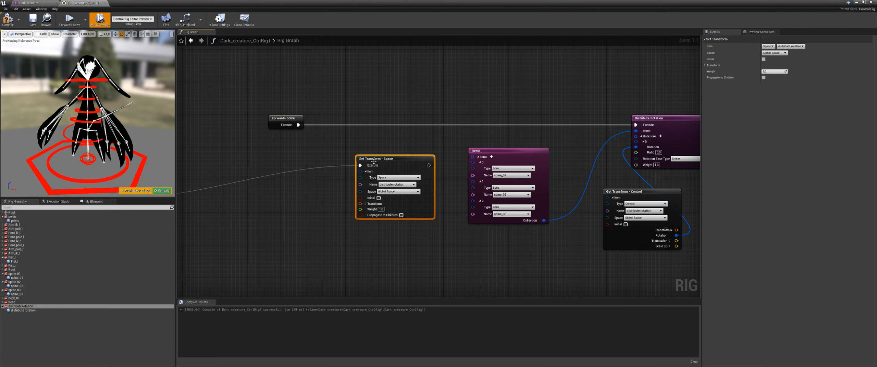
# - Wire the Set Transform - Space node between Forwards Solve and Distribute Rotation, and compile the rig
pyautogui.moveTo(427, 164); pyautogui.dragTo(428, 140)
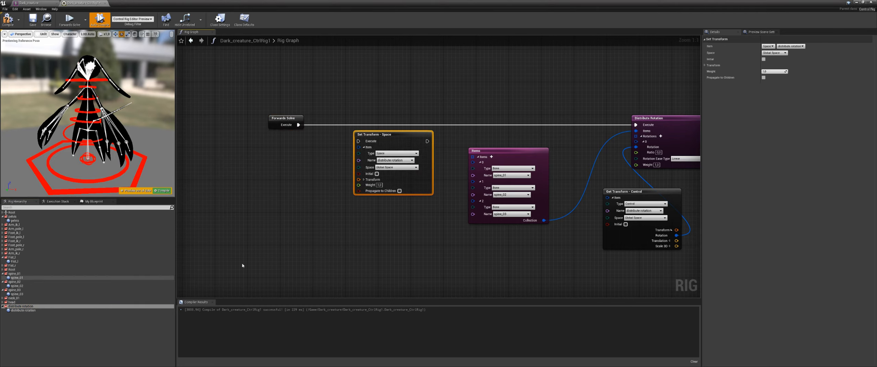
pyautogui.moveTo(318, 190); pyautogui.dragTo(307, 194, button='right')
pyautogui.moveTo(287, 131); pyautogui.dragTo(347, 146)
pyautogui.moveTo(347, 146); pyautogui.dragTo(347, 146)
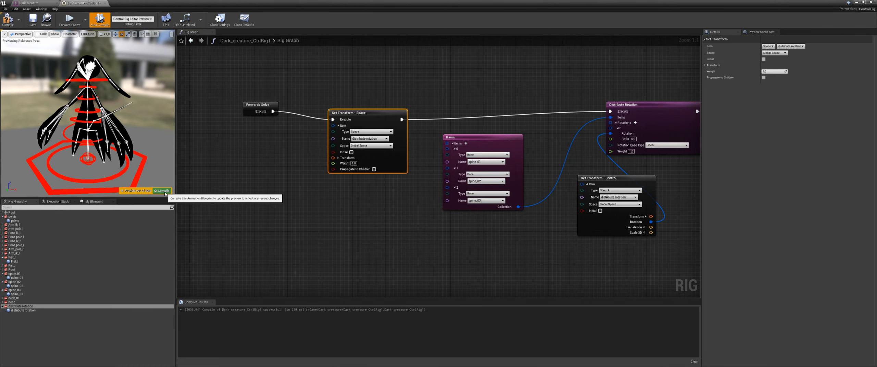
pyautogui.click(163, 191)
pyautogui.moveTo(293, 201); pyautogui.dragTo(309, 195, button='right')
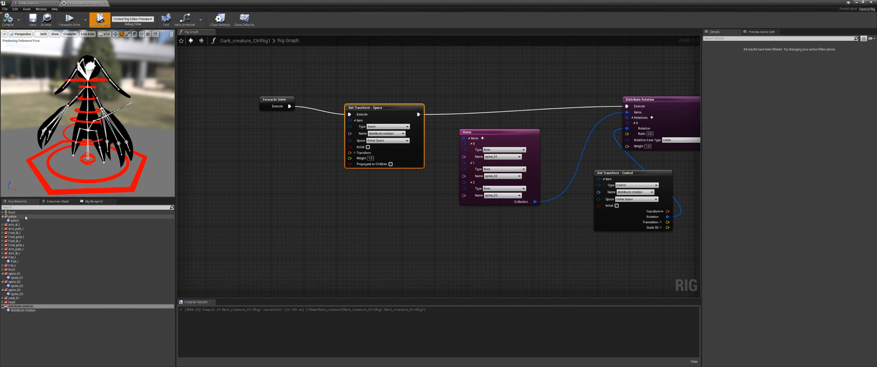
# - Add a Get Transform node for the pelvis bone and connect its transform to the distribute rotation space's Set Transform node
pyautogui.click(3, 213)
pyautogui.moveTo(14, 216); pyautogui.dragTo(283, 170)
pyautogui.click(310, 177)
pyautogui.moveTo(313, 207); pyautogui.dragTo(349, 153)
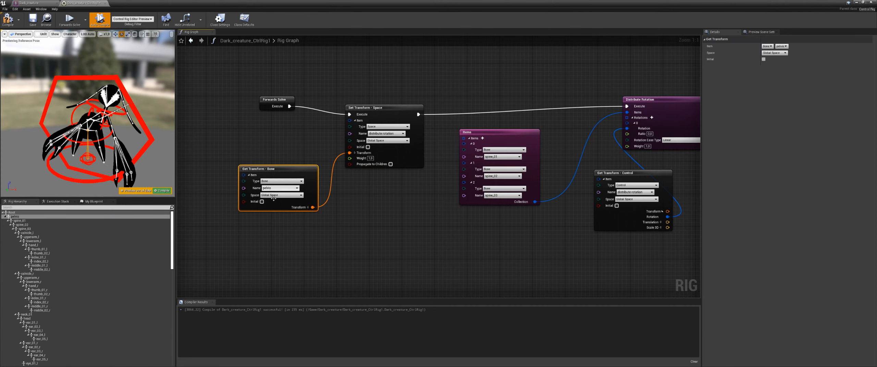
pyautogui.moveTo(333, 250); pyautogui.dragTo(302, 245, button='right')
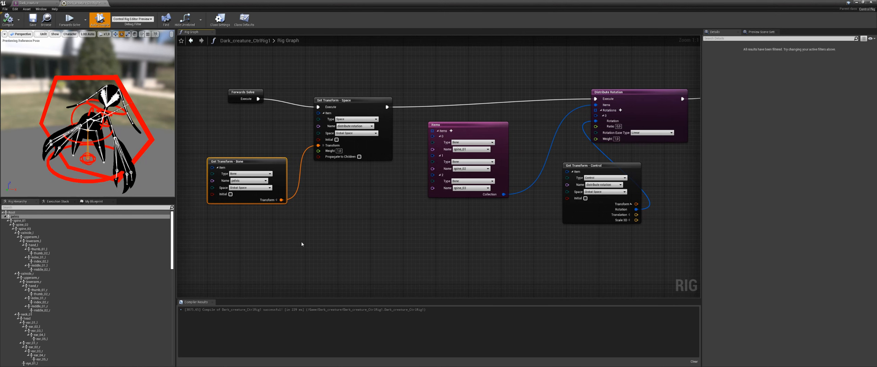
# - Set the distribute rotation control's Get Transform node to Local Space and compile the rig
pyautogui.moveTo(419, 229); pyautogui.dragTo(371, 224, button='right')
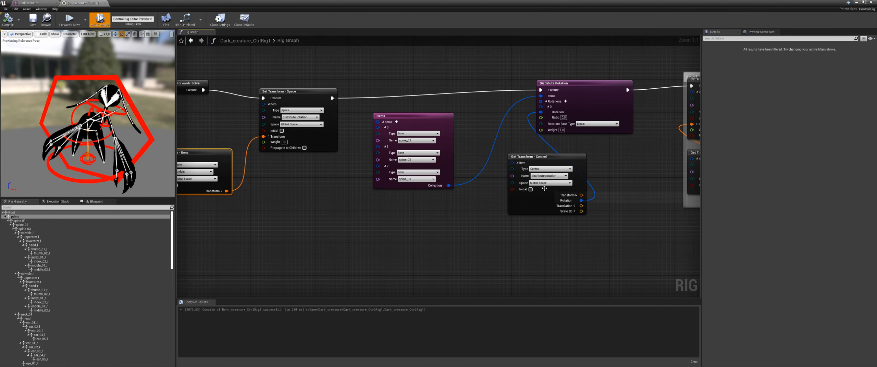
pyautogui.moveTo(544, 188); pyautogui.dragTo(556, 184)
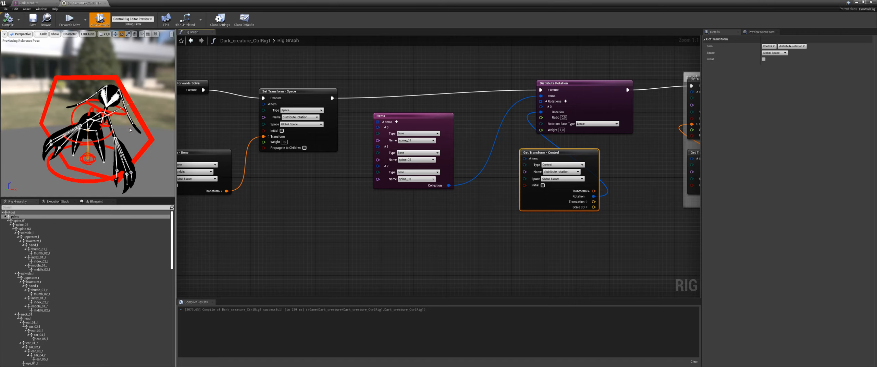
pyautogui.keyDown('alt'); pyautogui.moveTo(130, 130); pyautogui.dragTo(119, 129); pyautogui.keyUp('alt')
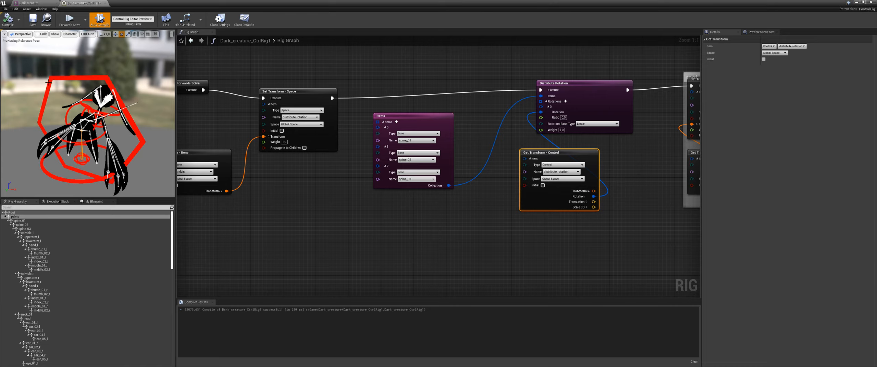
pyautogui.click(562, 179)
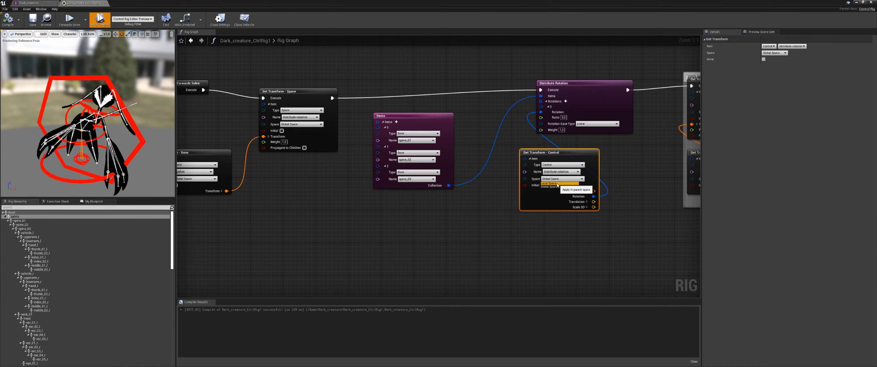
pyautogui.click(566, 188)
pyautogui.click(8, 20)
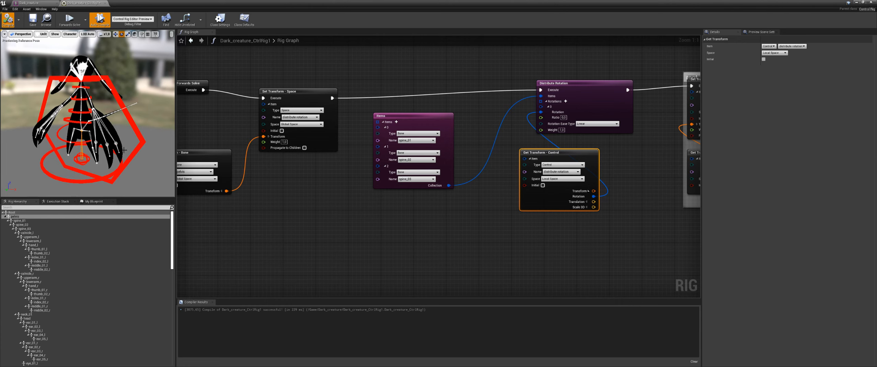
# - Set the distribute rotation control's gizmo rotation to 90 in Y
pyautogui.click(50, 80)
pyautogui.moveTo(68, 117); pyautogui.dragTo(97, 94)
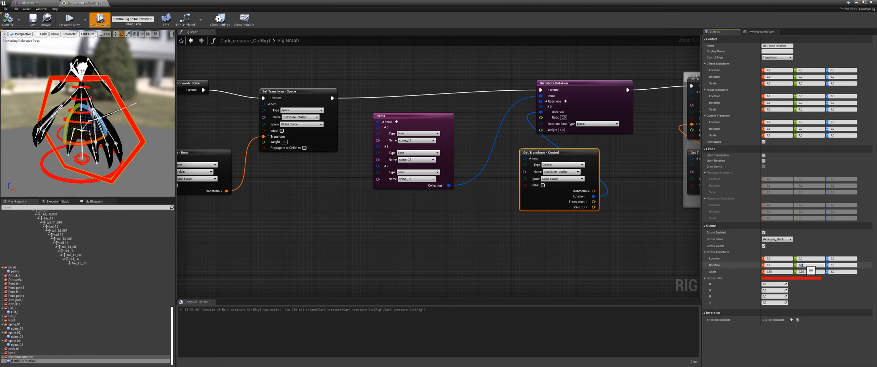
pyautogui.write('90')
pyautogui.press('Return')
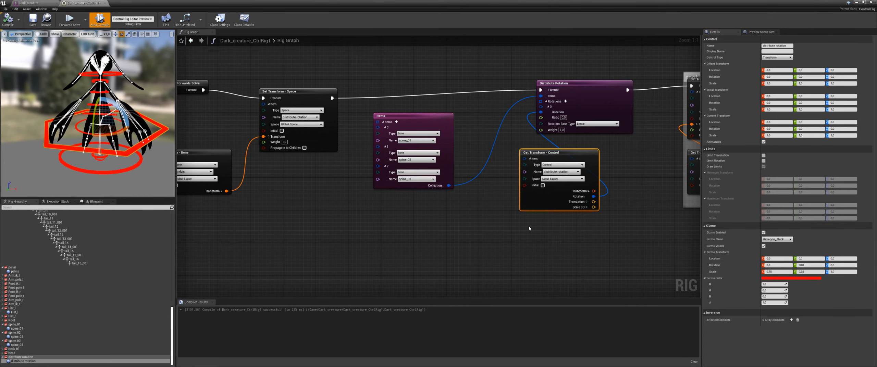
# - Set the distribute rotation control's gizmo scale to 0.5 in X and Y, and compile the rig
pyautogui.click(788, 271)
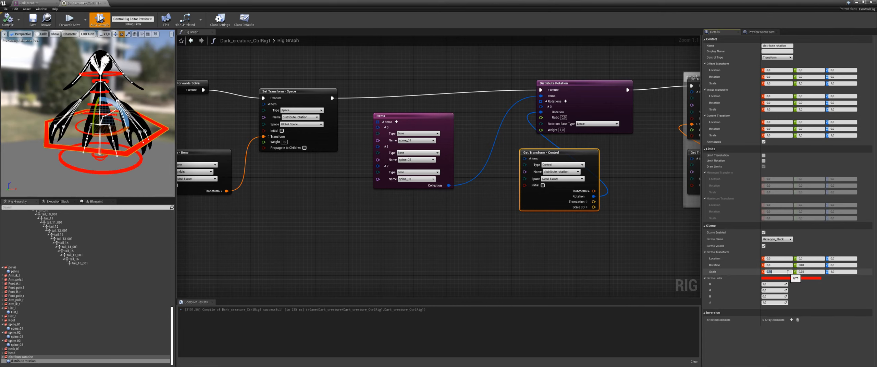
pyautogui.write('0,5')
pyautogui.press('Tab')
pyautogui.write('0,5')
pyautogui.press('Return')
pyautogui.click(9, 23)
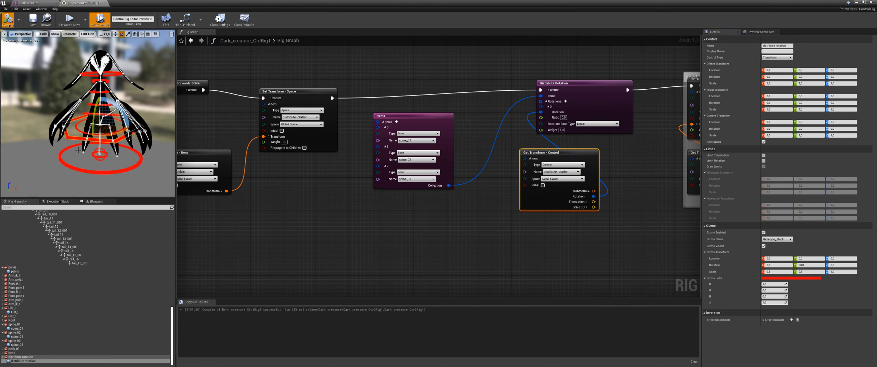
# - Test the spine bend by rotating the resized hexagon gizmo, and recompile to reset the pose
pyautogui.keyDown('alt'); pyautogui.moveTo(71, 138); pyautogui.dragTo(45, 144); pyautogui.keyUp('alt')
pyautogui.moveTo(82, 107); pyautogui.dragTo(44, 137)
pyautogui.keyDown('alt'); pyautogui.moveTo(102, 116); pyautogui.dragTo(16, 43); pyautogui.keyUp('alt')
pyautogui.click(8, 20)
# - Try Distribute Rotation ratios of 1, 25 and 50 while bending the spine, and return the ratio to 0
pyautogui.moveTo(438, 222); pyautogui.dragTo(349, 283, button='right')
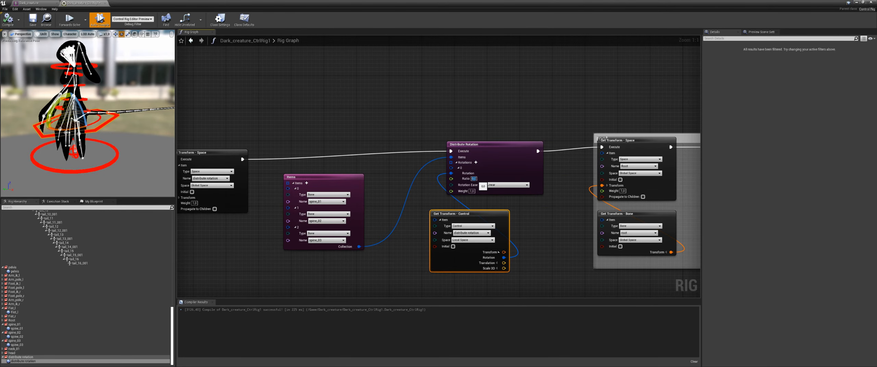
pyautogui.write('1')
pyautogui.press('Return')
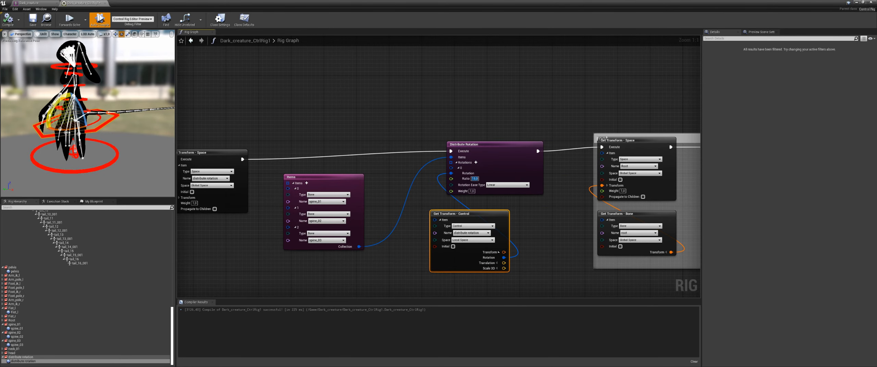
pyautogui.moveTo(51, 110); pyautogui.dragTo(46, 126)
pyautogui.click(475, 179)
pyautogui.write('25')
pyautogui.press('Return')
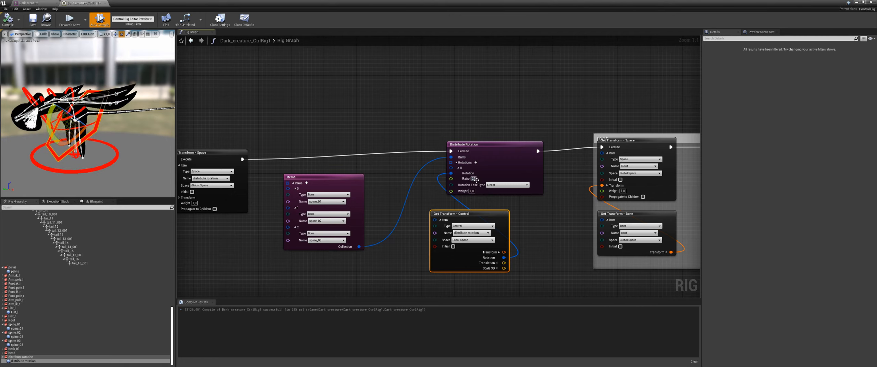
pyautogui.write('50')
pyautogui.press('Return')
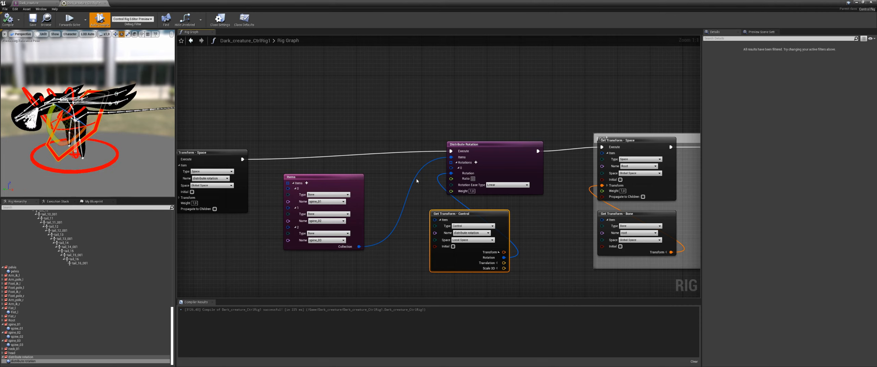
pyautogui.click(473, 179)
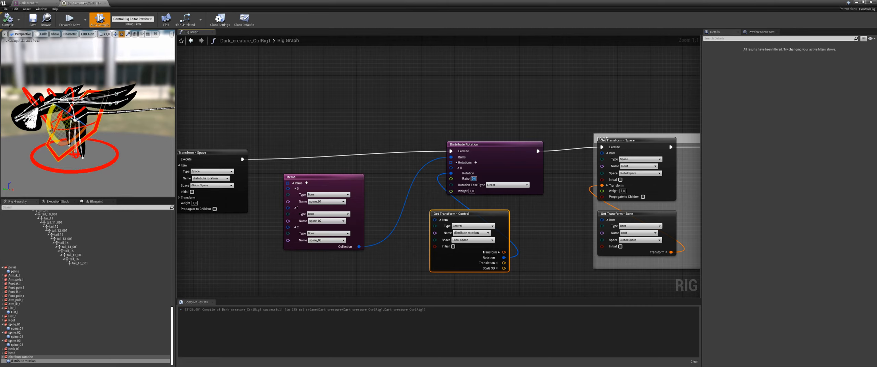
# - Try Quadratic and Cubic Ease In Out as the Distribute Rotation ease type, recompile, and return it to Linear
pyautogui.click(504, 185)
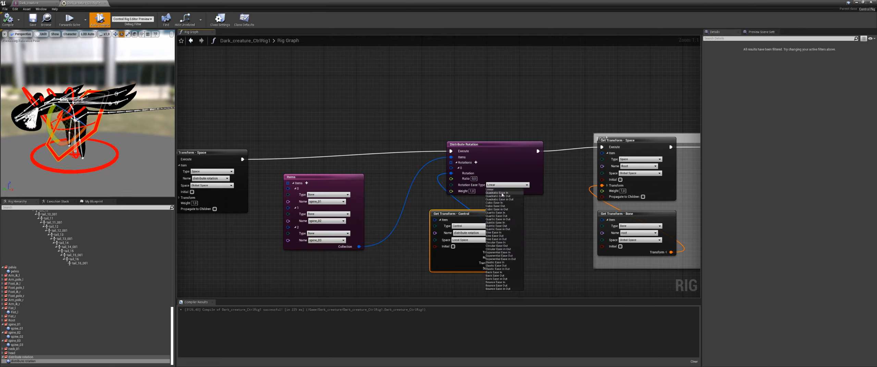
pyautogui.click(501, 193)
pyautogui.click(498, 185)
pyautogui.click(501, 200)
pyautogui.click(500, 185)
pyautogui.click(497, 209)
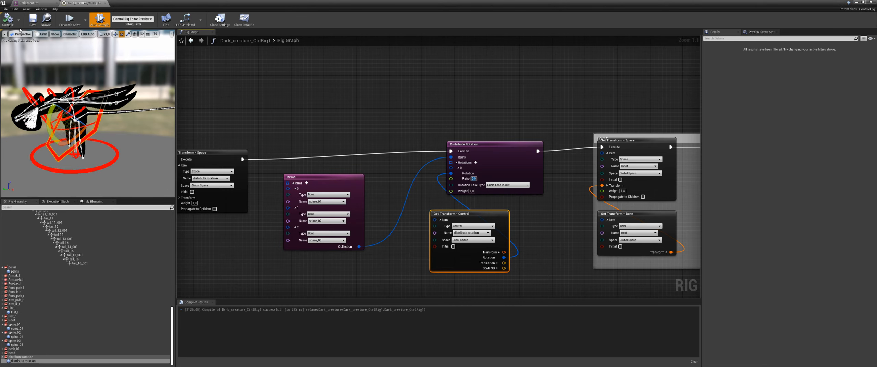
pyautogui.click(60, 157)
pyautogui.moveTo(423, 188); pyautogui.dragTo(437, 185, button='right')
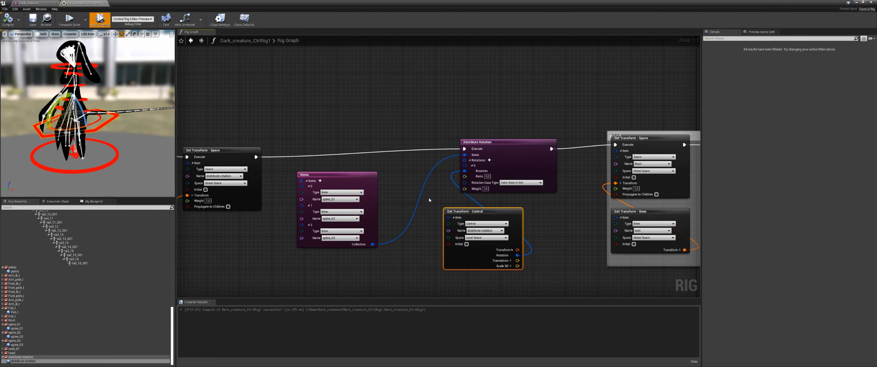
pyautogui.click(517, 183)
pyautogui.click(515, 188)
pyautogui.moveTo(515, 188); pyautogui.dragTo(563, 172, button='right')
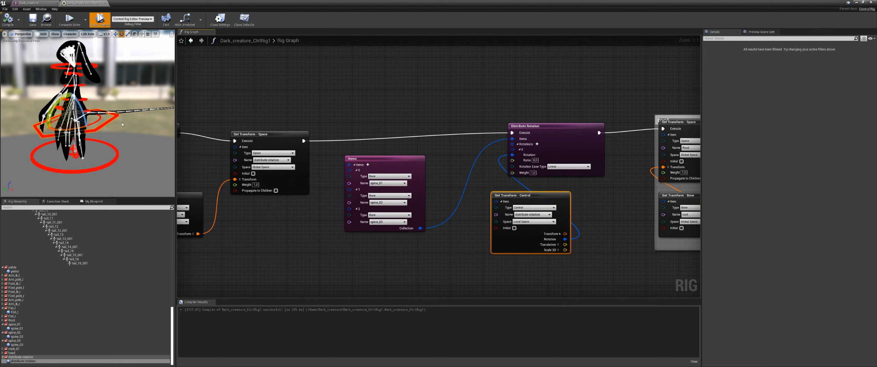
# - Undo a brief test rotation of the control and place the pelvis Get Transform node beneath the Set Transform - Space node
pyautogui.moveTo(52, 111)
pyautogui.mouseDown()
pyautogui.moveTo(43, 131)
pyautogui.moveTo(51, 114)
pyautogui.mouseUp()
pyautogui.hotkey('ctrl', 'z')
pyautogui.moveTo(251, 225); pyautogui.dragTo(360, 210, button='right')
pyautogui.moveTo(310, 194); pyautogui.dragTo(421, 194)
# - Test the creature's bend by rotating the distribute rotation and spine controls in the preview, and recompile to reset the pose
pyautogui.moveTo(51, 98); pyautogui.dragTo(38, 64)
pyautogui.click(47, 88)
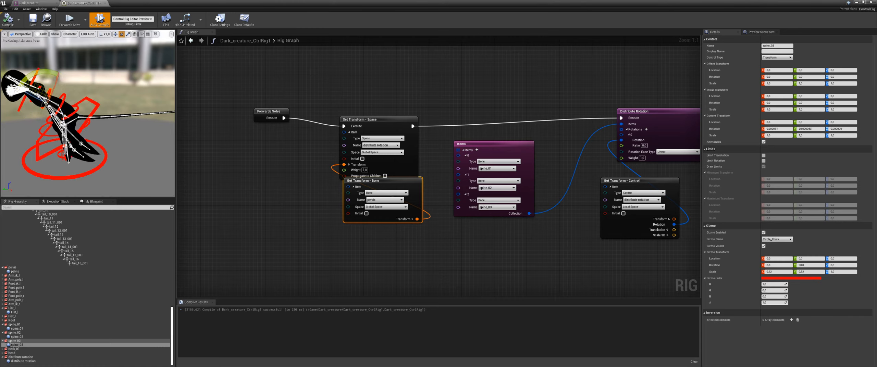
pyautogui.click(8, 19)
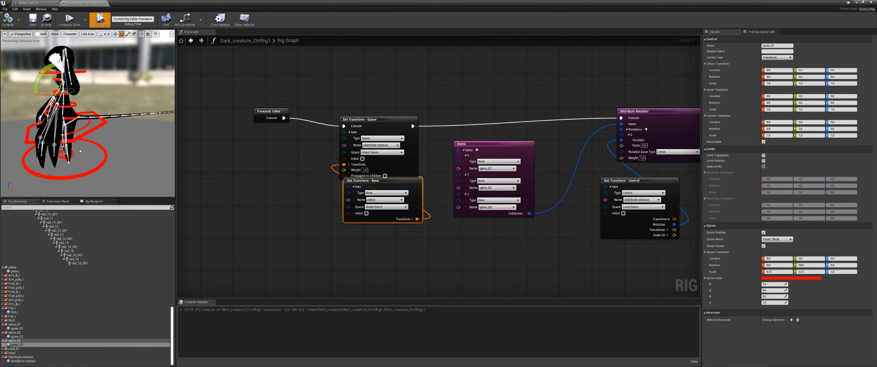
pyautogui.keyDown('alt'); pyautogui.moveTo(96, 113); pyautogui.dragTo(91, 133); pyautogui.keyUp('alt')
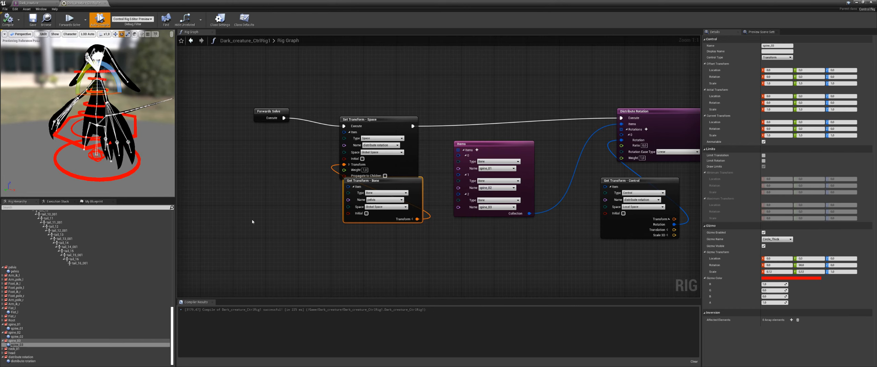
# - Group the distribute rotation nodes in a comment box titled "Spine distribute" and save the rig
pyautogui.moveTo(262, 216)
pyautogui.mouseDown(button='right')
pyautogui.moveTo(236, 211)
pyautogui.moveTo(255, 223)
pyautogui.mouseUp(button='right')
pyautogui.hotkey('ctrl', 's')
pyautogui.scroll(-4, 271, 222)
pyautogui.scroll(3, 258, 241)
pyautogui.moveTo(596, 80); pyautogui.dragTo(336, 234)
pyautogui.write('c')
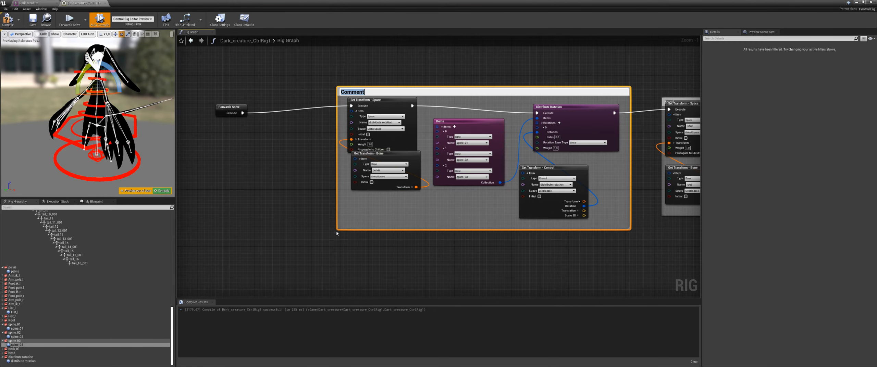
pyautogui.write('Spine distribute')
pyautogui.press('Return')
pyautogui.moveTo(585, 226); pyautogui.dragTo(576, 221, button='right')
pyautogui.hotkey('ctrl', 's')
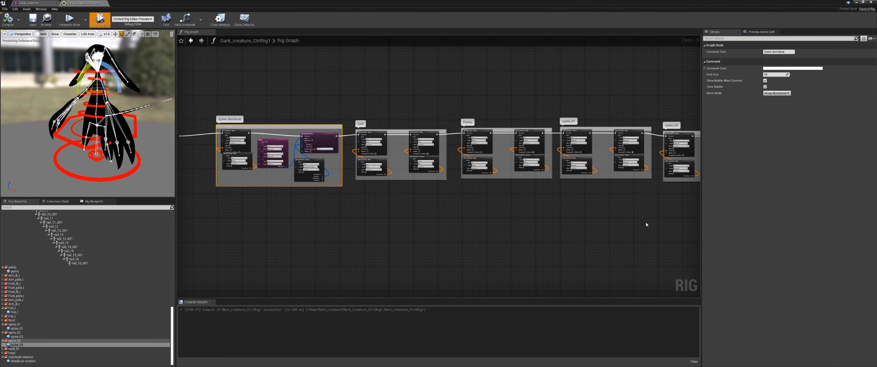
# - Connect the head group's Set Transform - Bone execution output to the reroute node ahead, recompile and save the rig
pyautogui.moveTo(648, 225); pyautogui.dragTo(209, 231, button='right')
pyautogui.scroll(2, 406, 140)
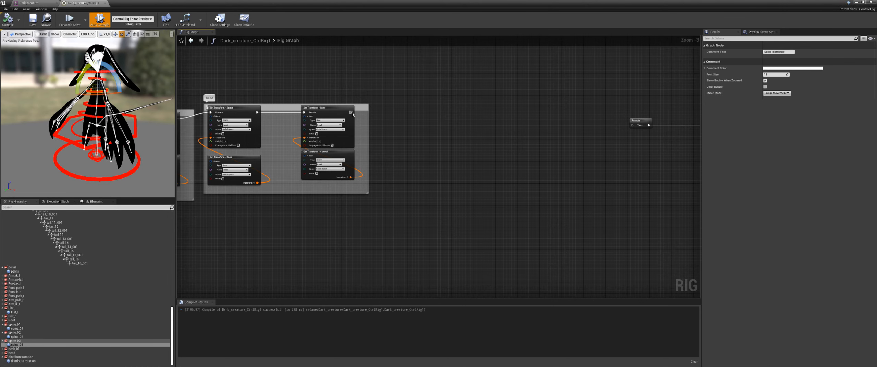
pyautogui.moveTo(351, 113); pyautogui.dragTo(632, 125)
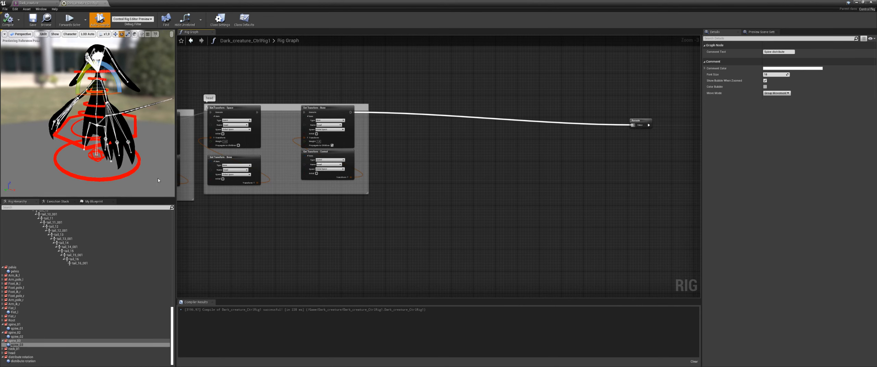
pyautogui.click(161, 191)
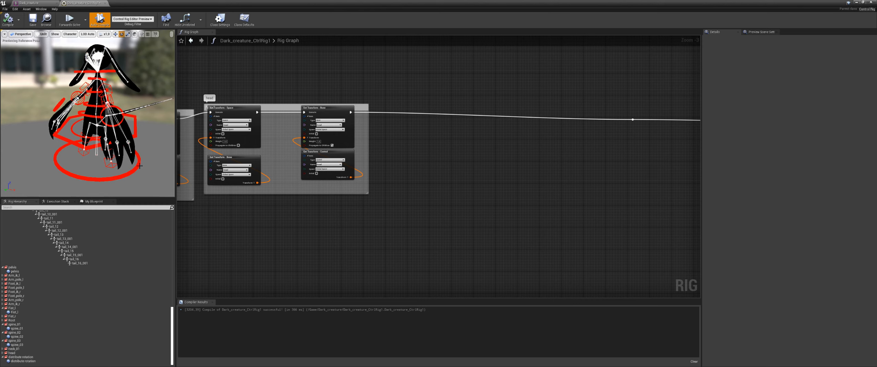
pyautogui.keyDown('alt'); pyautogui.moveTo(140, 166); pyautogui.dragTo(102, 165); pyautogui.keyUp('alt')
pyautogui.hotkey('ctrl', 's')
# - Switch to the level editor, place Dark_creature_CtrlRig1 in the level, and add the Poses_exp_cat_running_1_exp animation to its Sequencer track
pyautogui.moveTo(443, 3); pyautogui.dragTo(682, 79)
pyautogui.moveTo(313, 304); pyautogui.dragTo(333, 213)
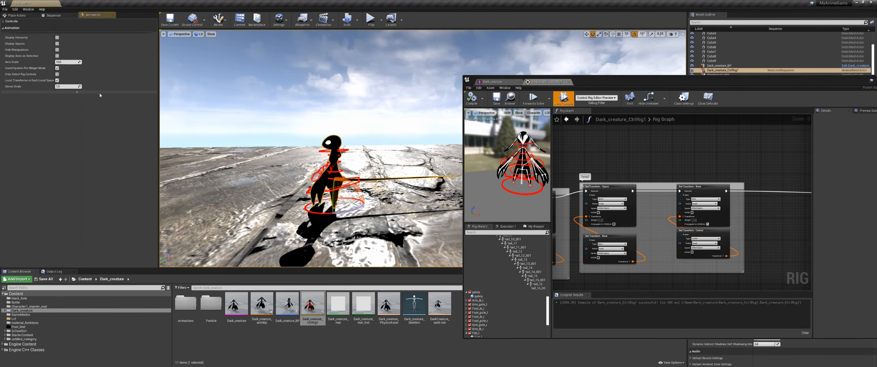
pyautogui.click(53, 15)
pyautogui.click(38, 43)
pyautogui.moveTo(47, 53)
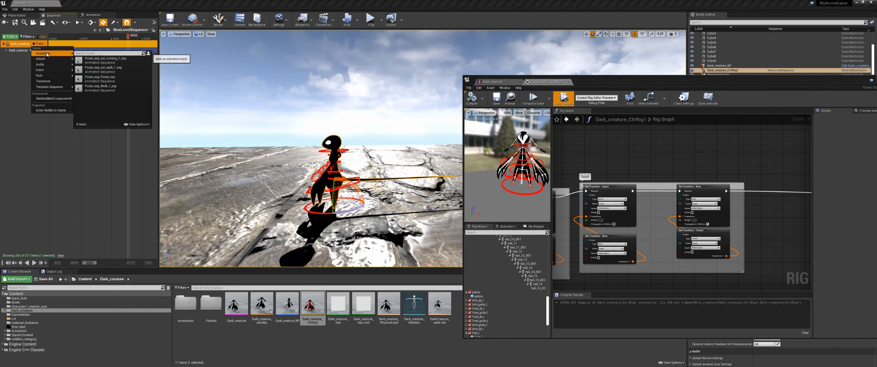
pyautogui.click(103, 60)
# - Scrub through the sequence timeline to examine how the creature and its controls follow the running animation
pyautogui.moveTo(102, 41); pyautogui.dragTo(136, 43)
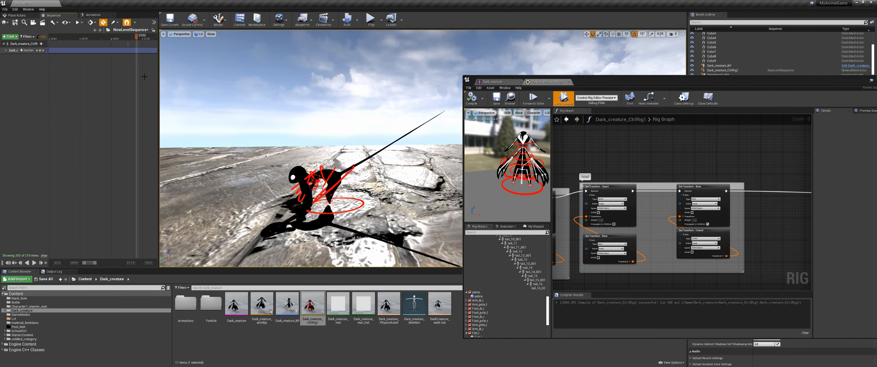
pyautogui.moveTo(124, 103); pyautogui.dragTo(56, 103, button='right')
pyautogui.moveTo(69, 41); pyautogui.dragTo(90, 42)
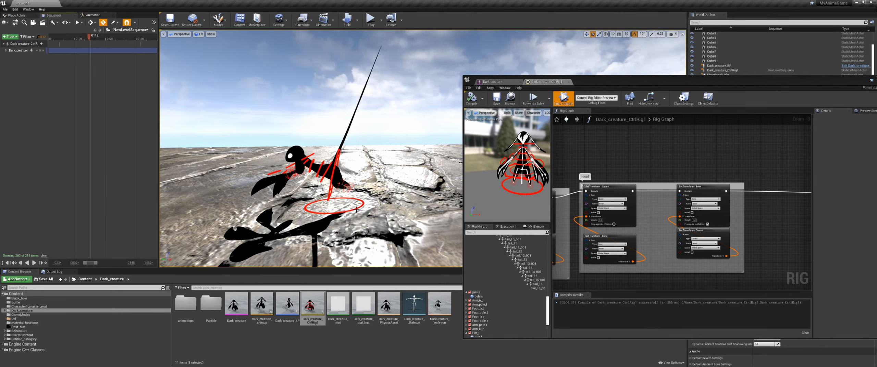
pyautogui.moveTo(90, 41); pyautogui.dragTo(130, 44)
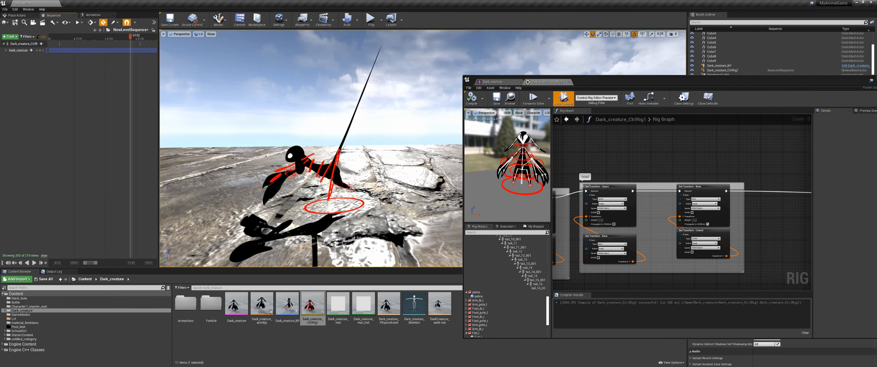
# - Delete the Dark_creature_CtrlRig1 track from the sequence, save everything, and return to the head nodes in the rig graph
pyautogui.click(23, 43)
pyautogui.press('Delete')
pyautogui.hotkey('ctrl', 'shift', 's')
pyautogui.moveTo(621, 85); pyautogui.dragTo(533, 1)
pyautogui.moveTo(420, 159); pyautogui.dragTo(472, 171, button='right')
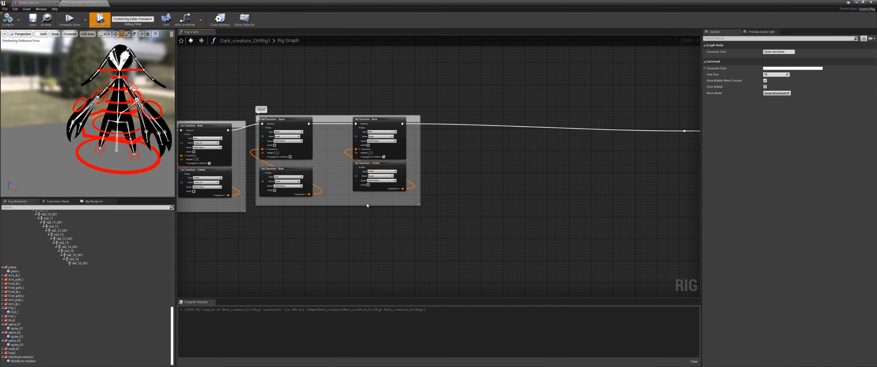